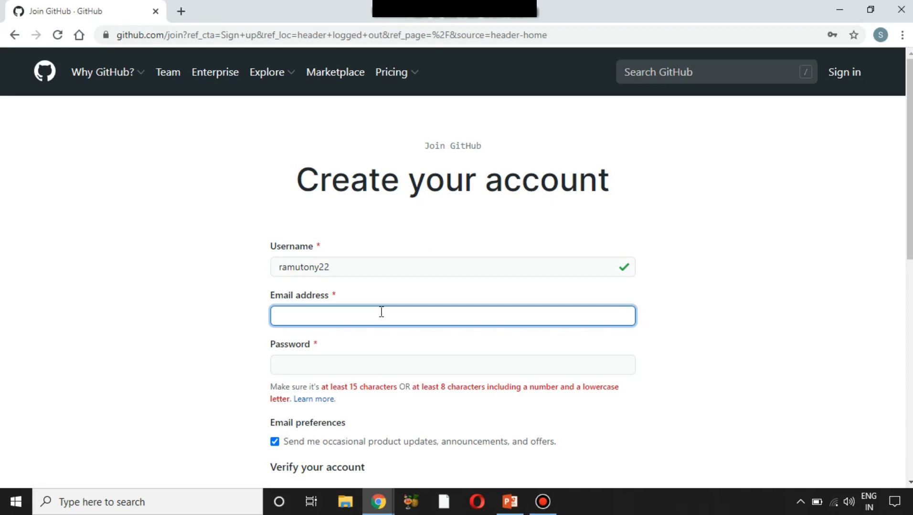
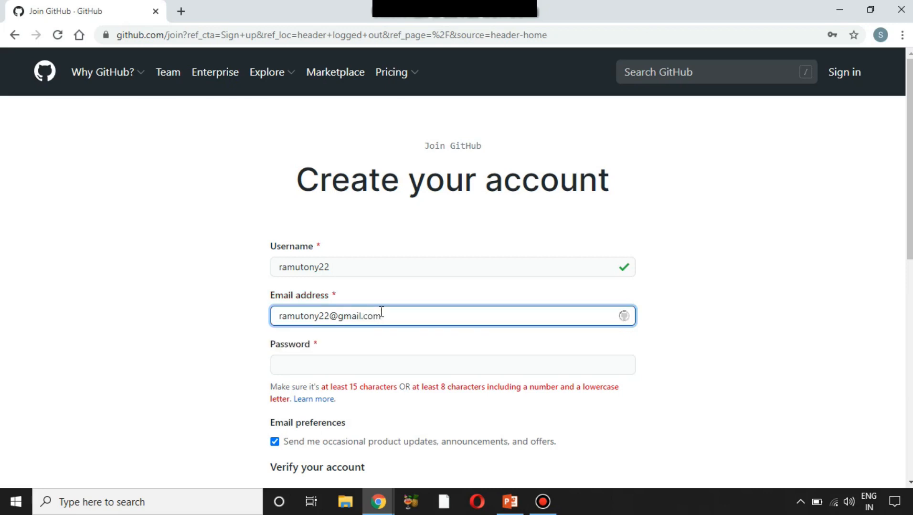
- Fill in the account's e-mail address and a valid password, then submit the sign-up form
{"action": "left_click", "coordinate": [339, 364]}
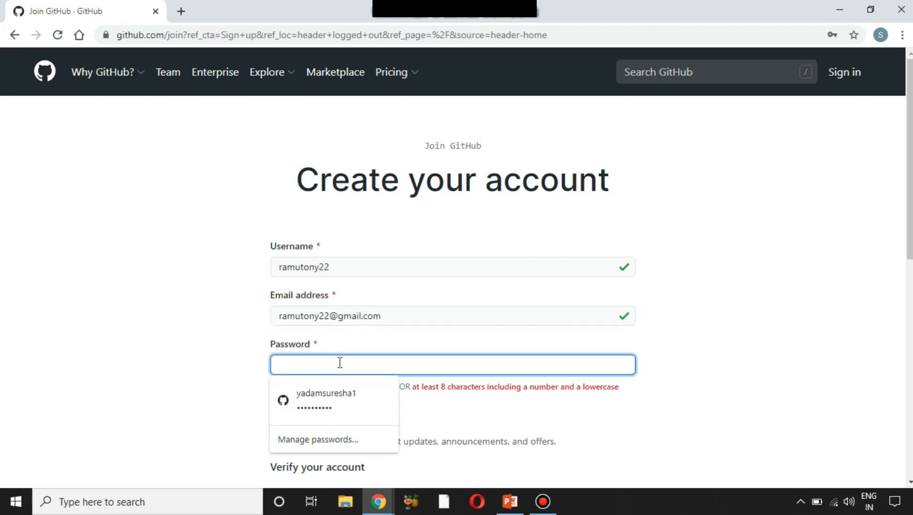
{"action": "type", "text": "ra••••••2"}
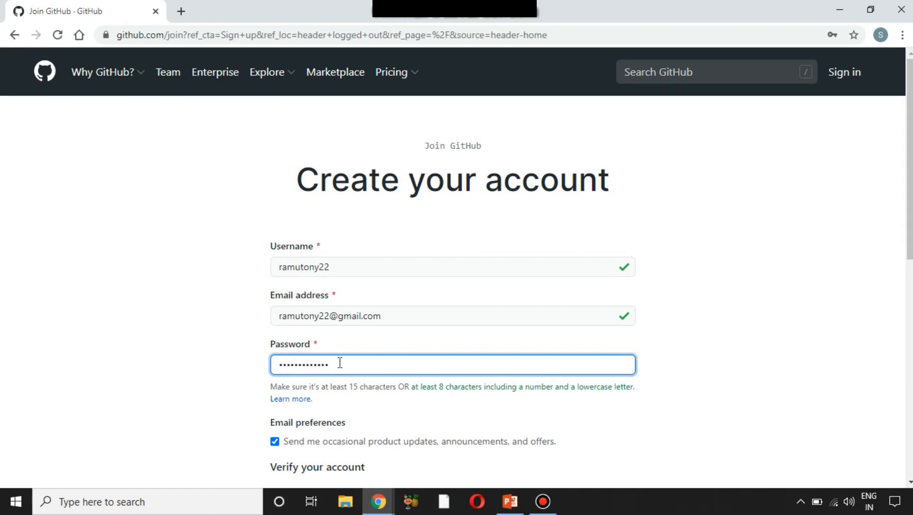
{"action": "scroll", "coordinate": [339, 364], "scroll_direction": "down", "scroll_amount": 7}
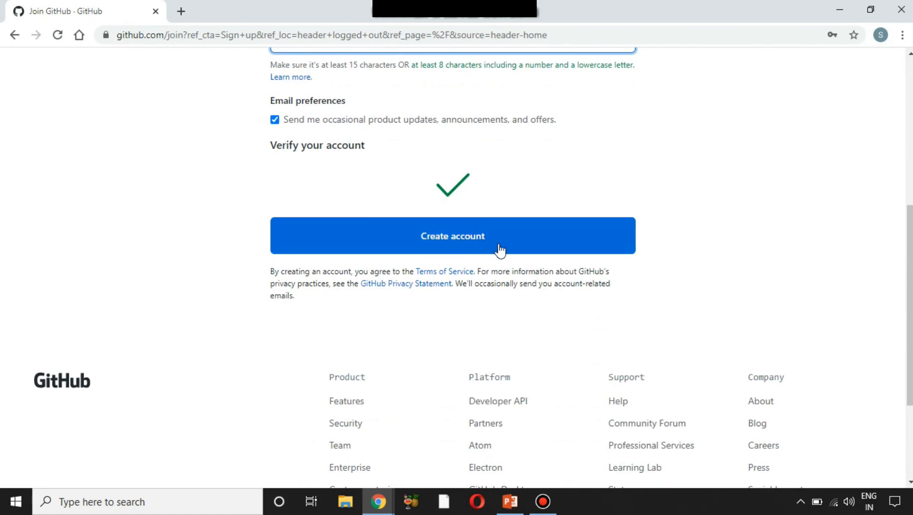
{"action": "left_click", "coordinate": [498, 250]}
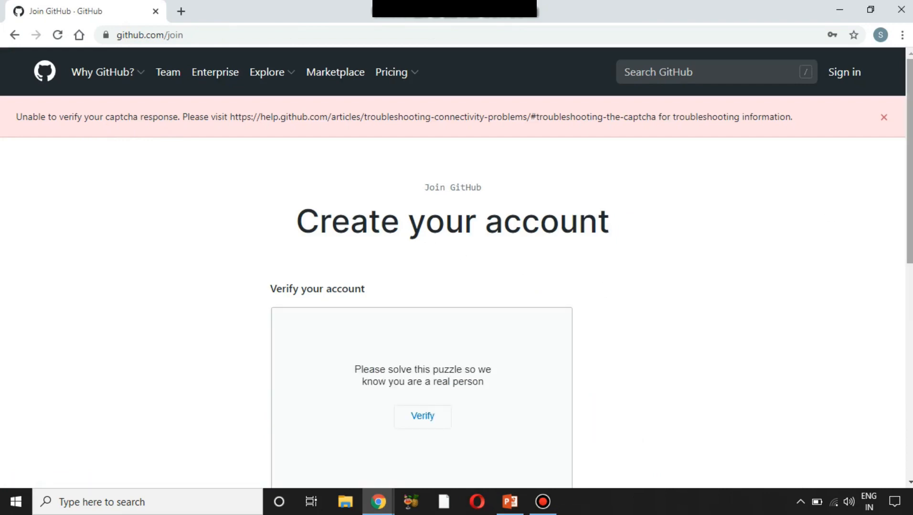
- Solve the verification puzzle by rotating all three bear images upright
{"action": "scroll", "coordinate": [909, 162], "scroll_direction": "down", "scroll_amount": 2}
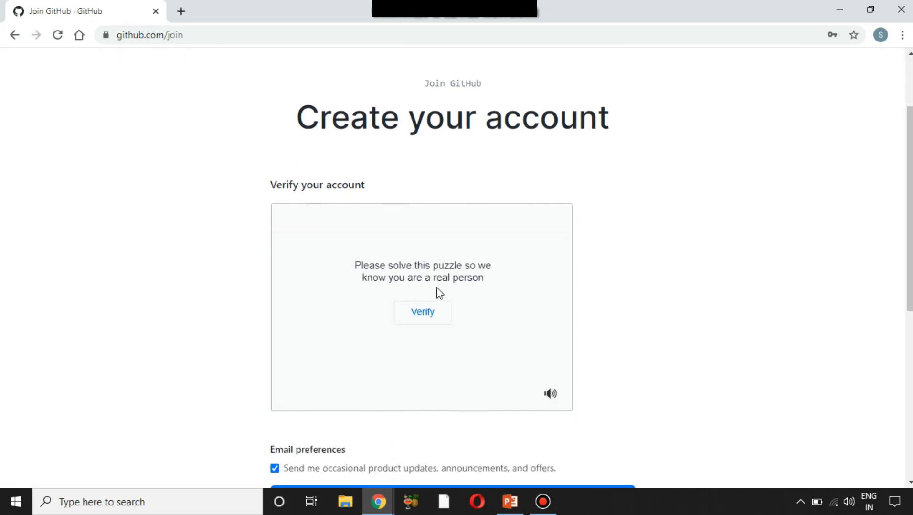
{"action": "left_click", "coordinate": [417, 313]}
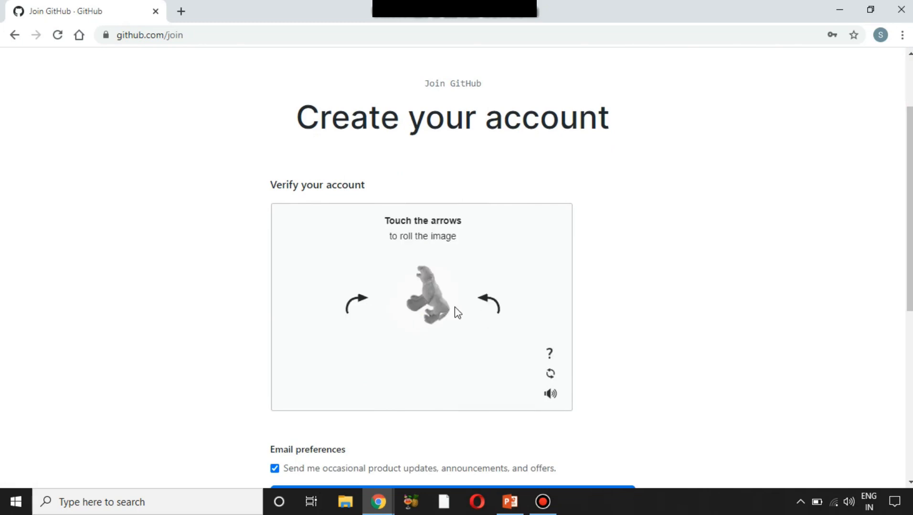
{"action": "left_click", "coordinate": [485, 307]}
{"action": "left_click", "coordinate": [422, 355]}
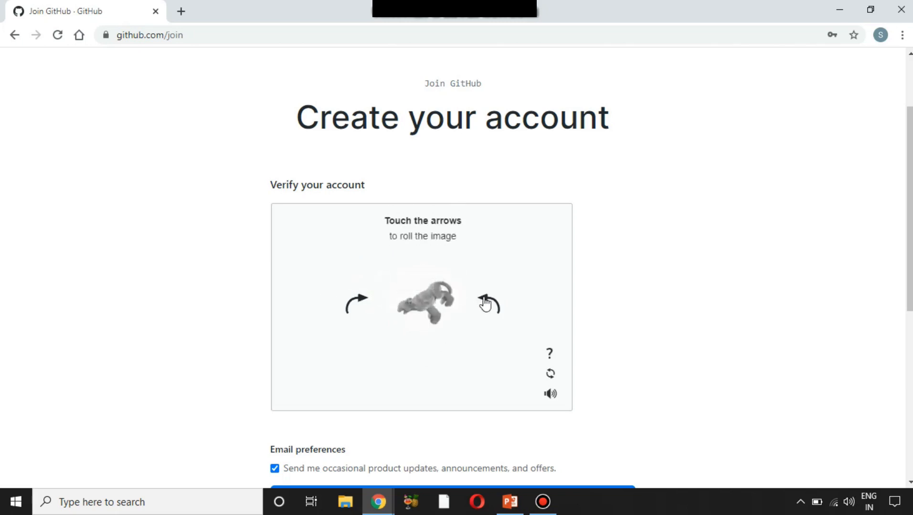
{"action": "left_click", "coordinate": [356, 304]}
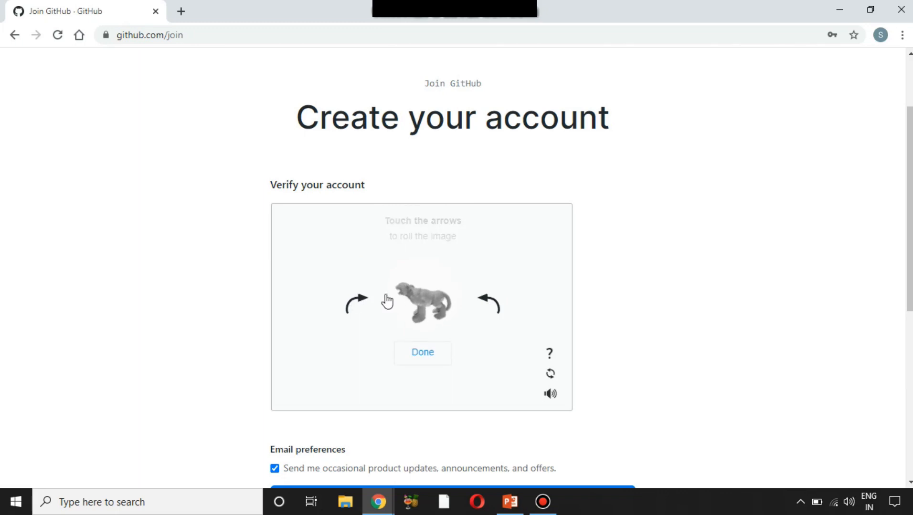
{"action": "left_click", "coordinate": [424, 361]}
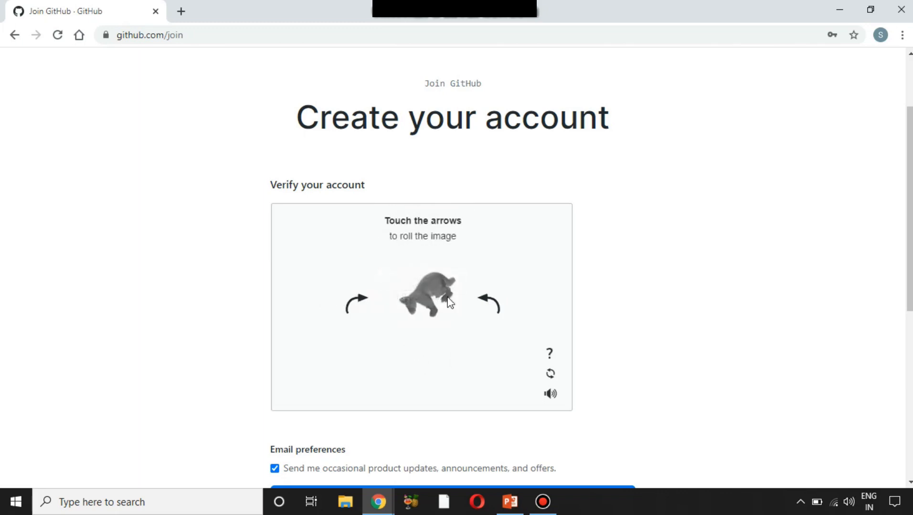
{"action": "left_click", "coordinate": [366, 308]}
{"action": "left_click", "coordinate": [425, 353]}
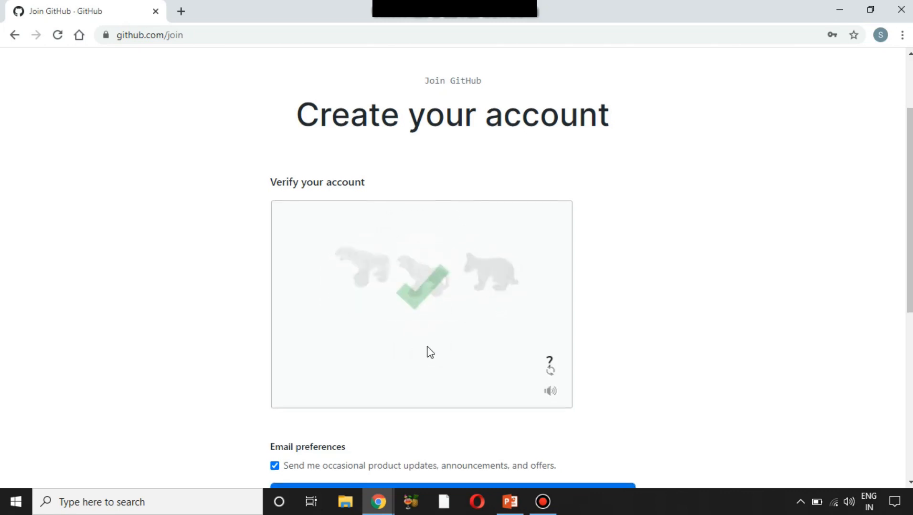
- Join the free plan to create the GitHub account
{"action": "scroll", "coordinate": [430, 352], "scroll_direction": "down", "scroll_amount": 5}
{"action": "scroll", "coordinate": [430, 352], "scroll_direction": "up", "scroll_amount": 1}
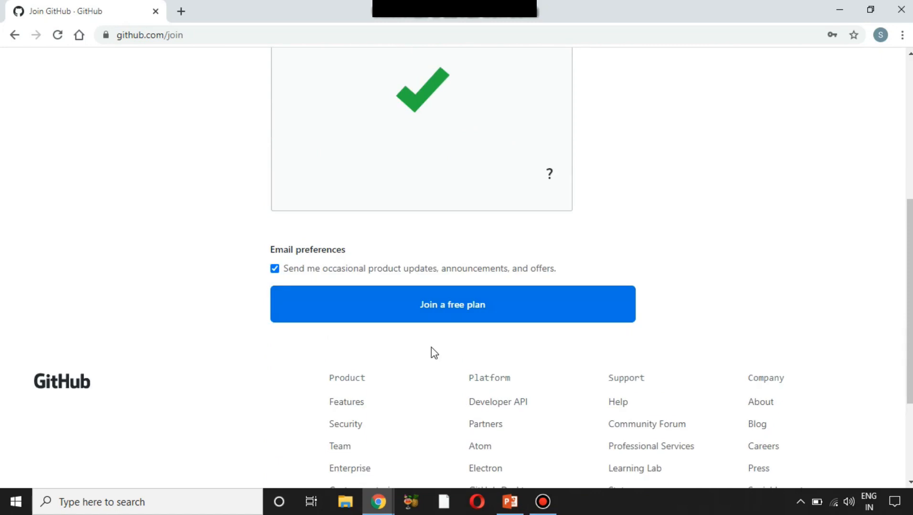
{"action": "left_click", "coordinate": [499, 305]}
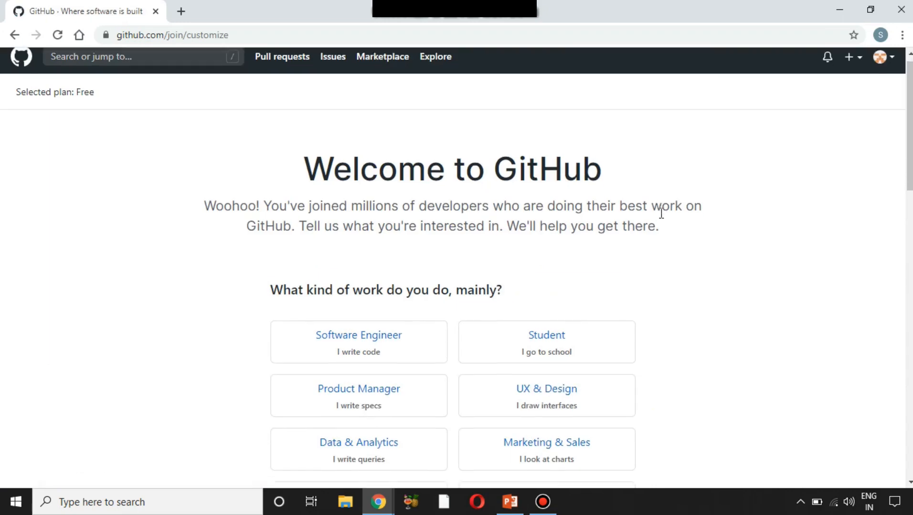
- Answer the setup survey with Student as kind of work and A little programming experience
{"action": "scroll", "coordinate": [661, 213], "scroll_direction": "down", "scroll_amount": 1}
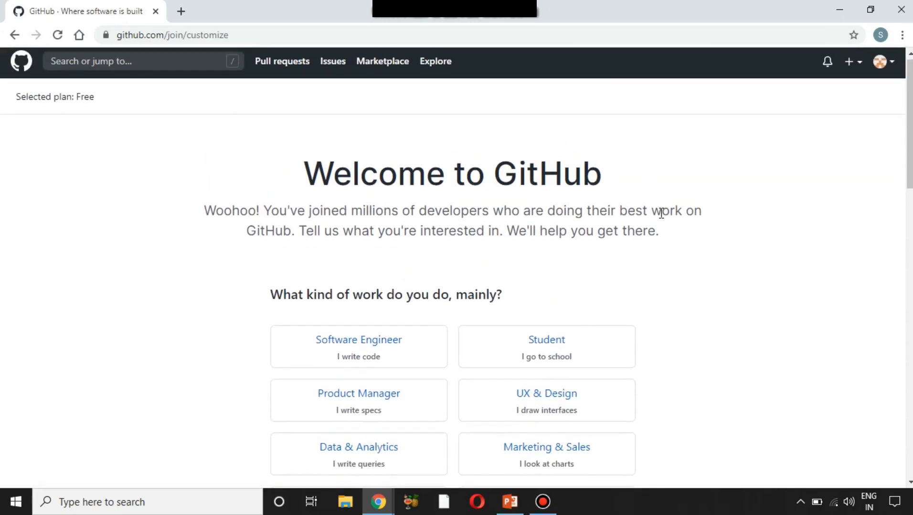
{"action": "scroll", "coordinate": [660, 218], "scroll_direction": "up", "scroll_amount": 1}
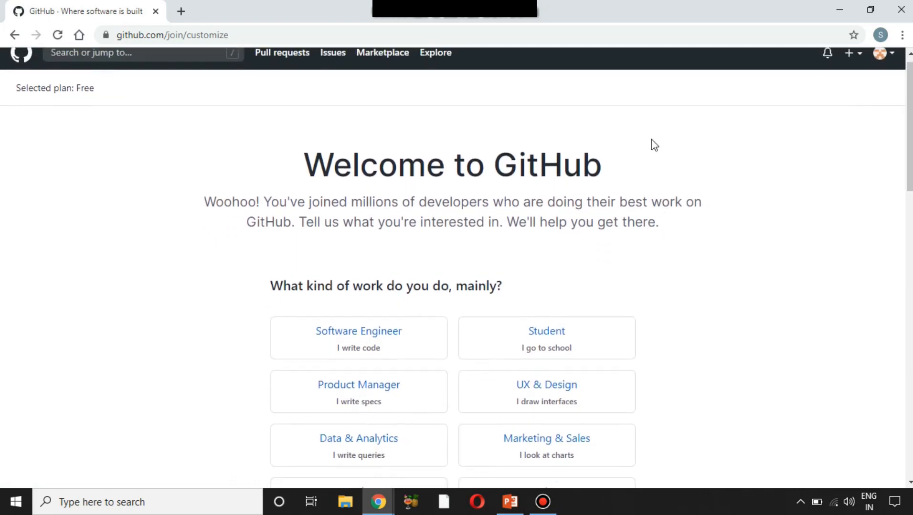
{"action": "left_click_drag", "start_coordinate": [507, 163], "coordinate": [642, 200]}
{"action": "left_click", "coordinate": [643, 198]}
{"action": "scroll", "coordinate": [342, 205], "scroll_direction": "down", "scroll_amount": 2}
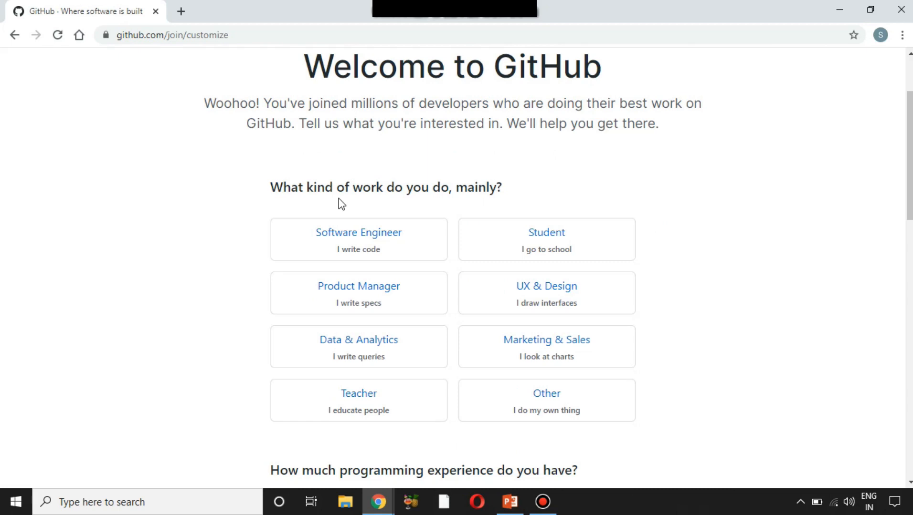
{"action": "left_click_drag", "start_coordinate": [342, 176], "coordinate": [497, 185]}
{"action": "left_click", "coordinate": [496, 185]}
{"action": "left_click", "coordinate": [387, 258]}
{"action": "left_click", "coordinate": [591, 248]}
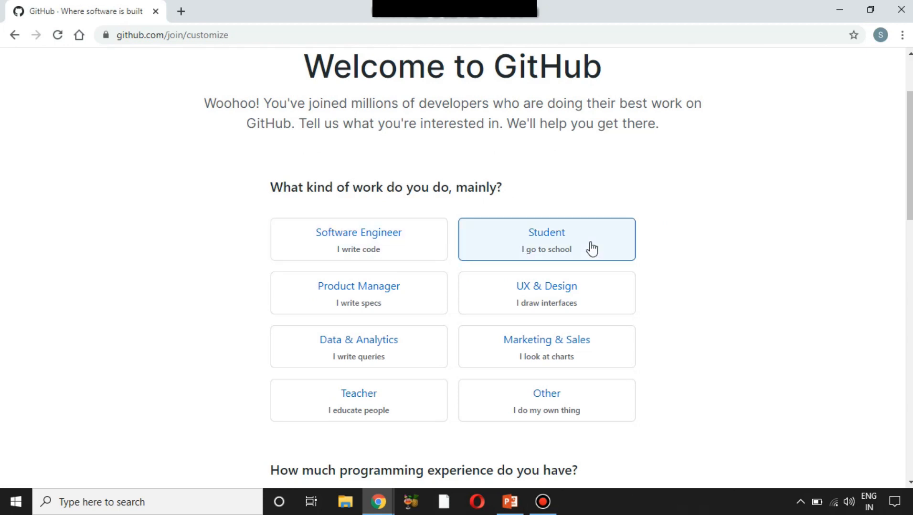
{"action": "scroll", "coordinate": [558, 267], "scroll_direction": "down", "scroll_amount": 2}
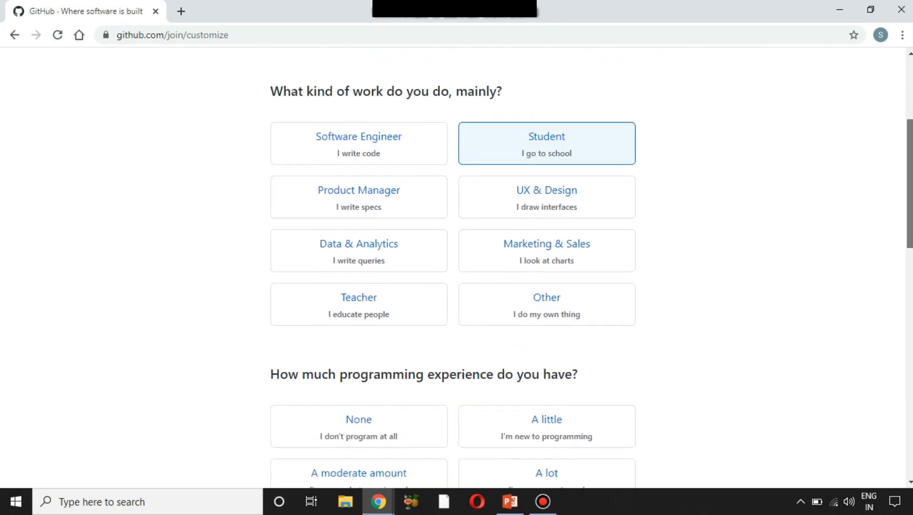
{"action": "scroll", "coordinate": [586, 292], "scroll_direction": "down", "scroll_amount": 2}
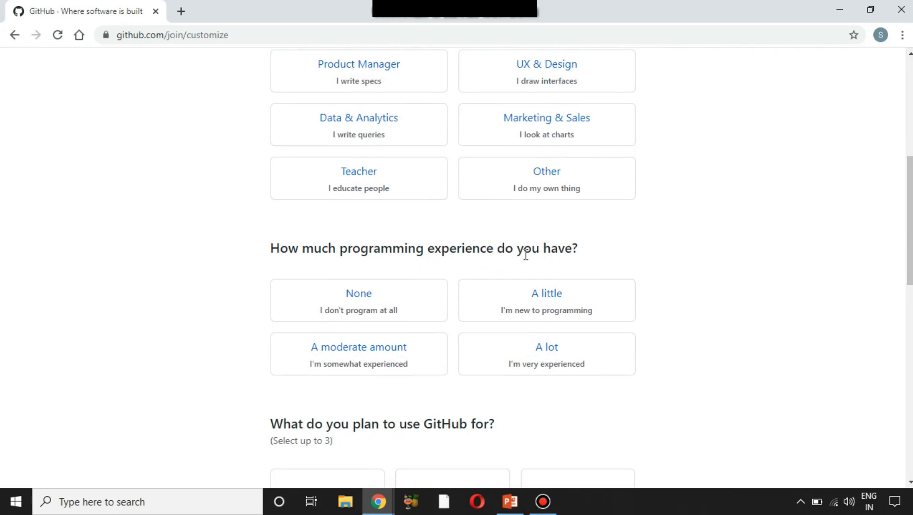
{"action": "left_click", "coordinate": [519, 297]}
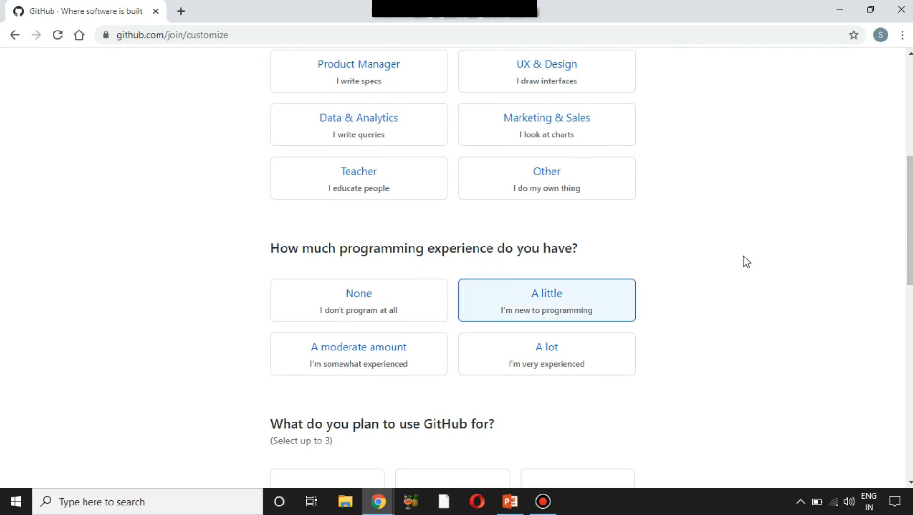
- Choose Learn to code, Learn Git and GitHub, and Host a project as planned uses
{"action": "scroll", "coordinate": [746, 260], "scroll_direction": "down", "scroll_amount": 1}
{"action": "scroll", "coordinate": [745, 261], "scroll_direction": "down", "scroll_amount": 1}
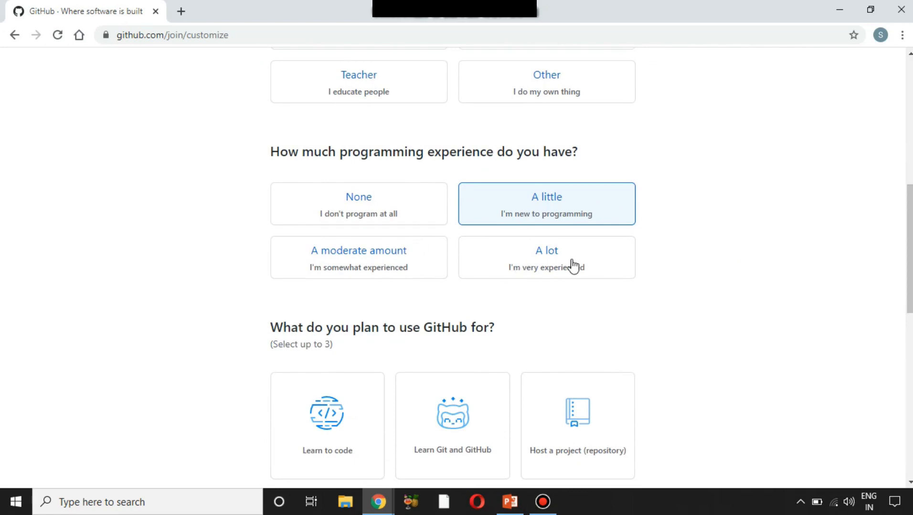
{"action": "left_click_drag", "start_coordinate": [910, 218], "coordinate": [910, 267]}
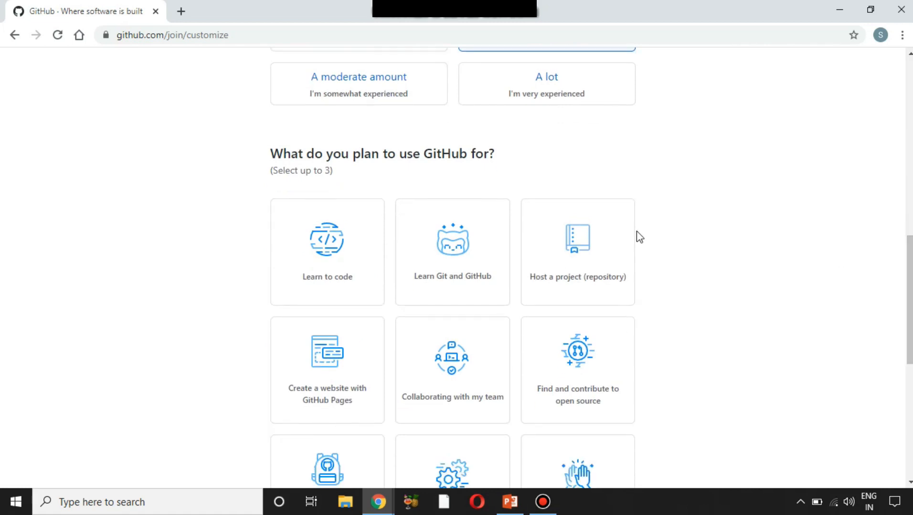
{"action": "left_click_drag", "start_coordinate": [339, 154], "coordinate": [478, 153]}
{"action": "left_click", "coordinate": [505, 172]}
{"action": "left_click", "coordinate": [353, 276]}
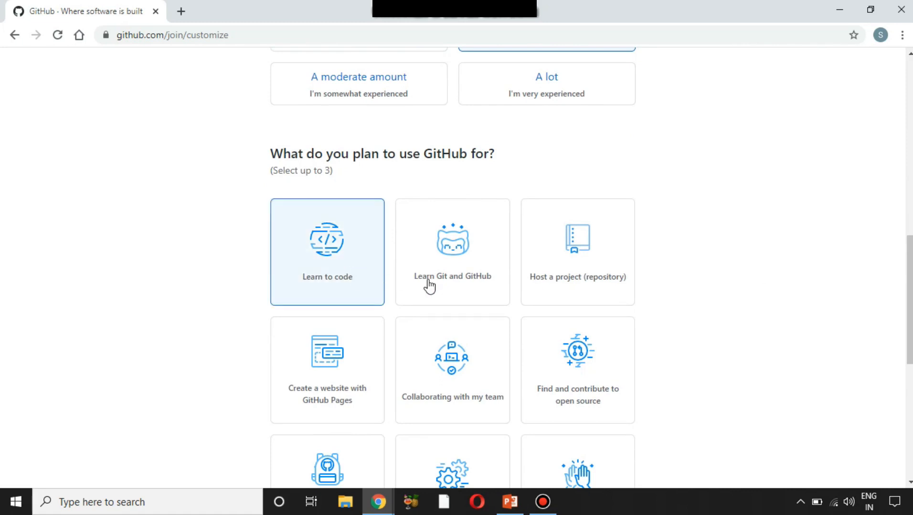
{"action": "left_click", "coordinate": [450, 291]}
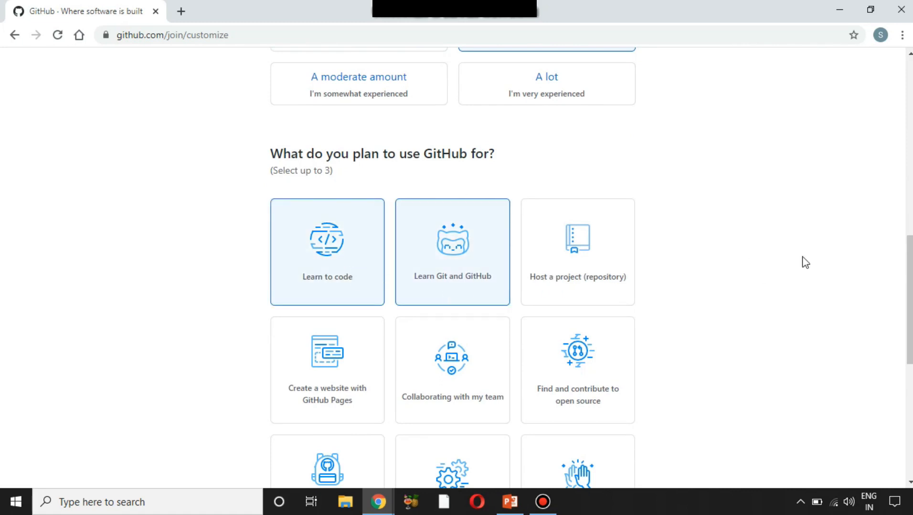
{"action": "scroll", "coordinate": [570, 199], "scroll_direction": "down", "scroll_amount": 2}
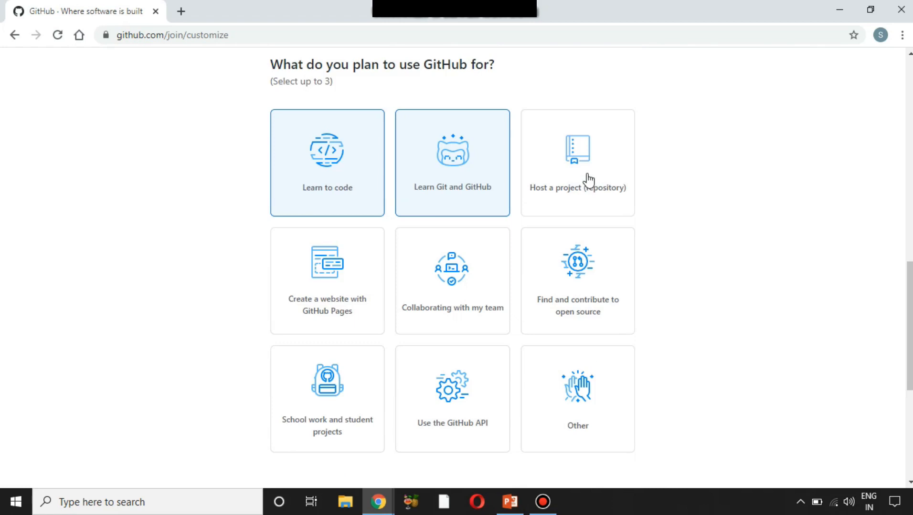
{"action": "left_click", "coordinate": [589, 180]}
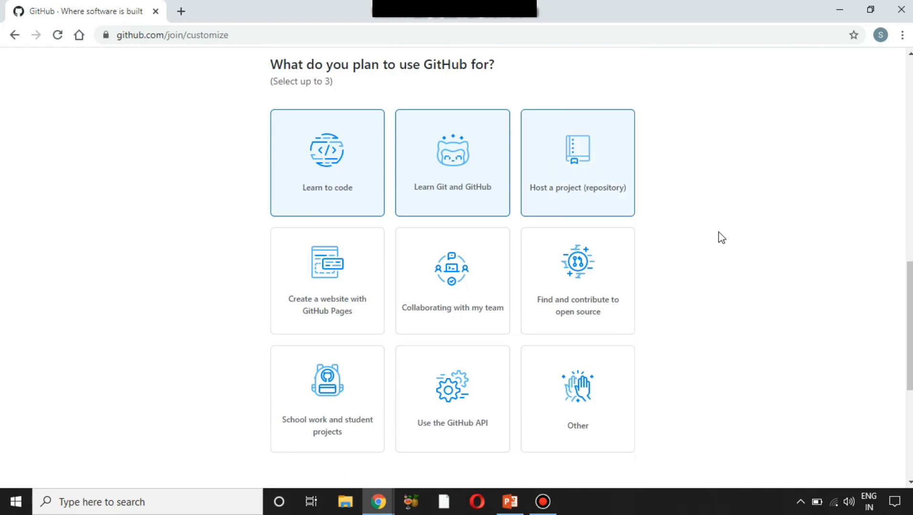
- Leave the interests field empty and complete the account setup
{"action": "left_click_drag", "start_coordinate": [909, 312], "coordinate": [909, 317]}
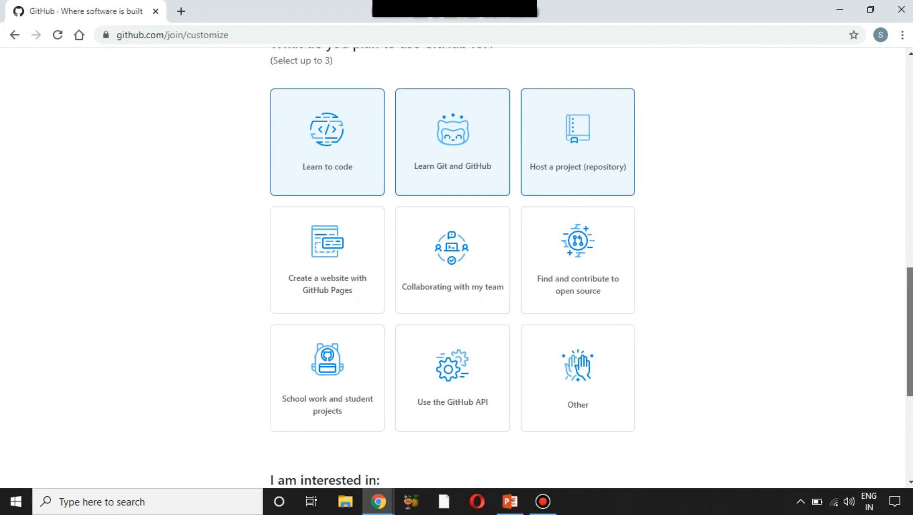
{"action": "left_click_drag", "start_coordinate": [909, 334], "coordinate": [909, 357]}
{"action": "scroll", "coordinate": [587, 283], "scroll_direction": "down", "scroll_amount": 3}
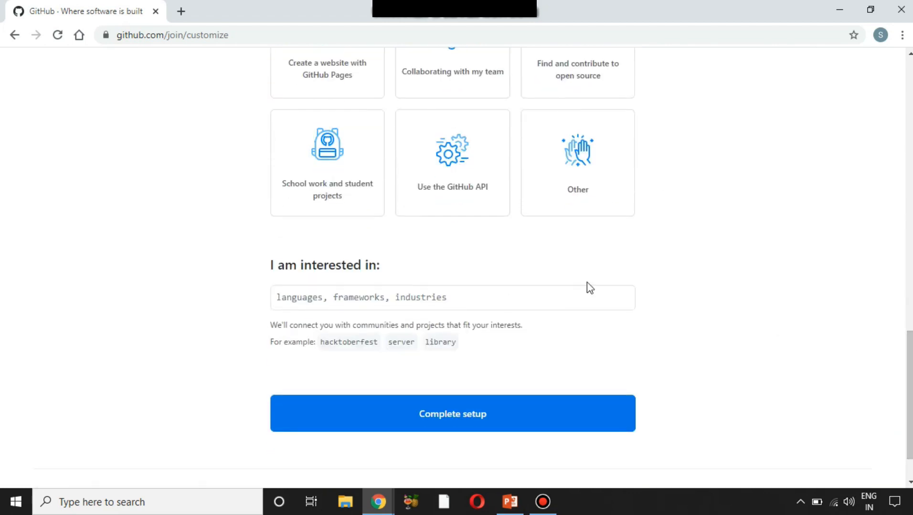
{"action": "left_click", "coordinate": [398, 300]}
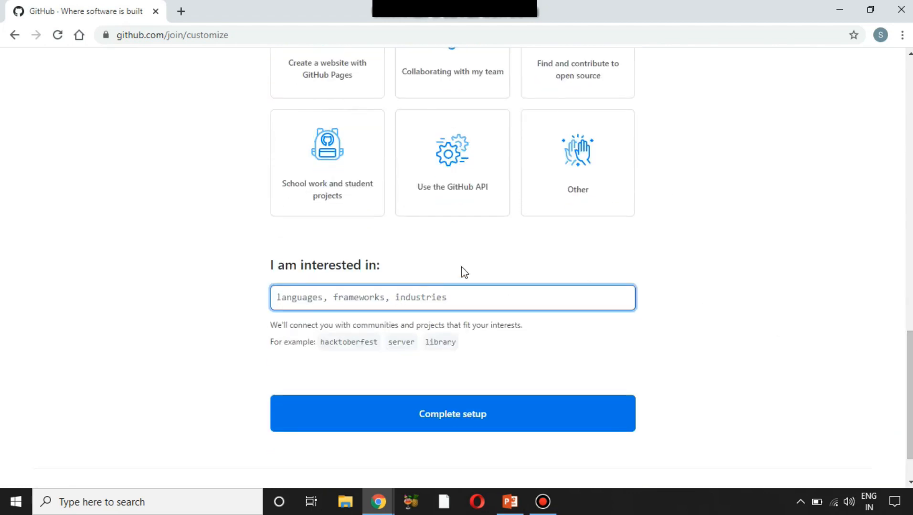
{"action": "left_click", "coordinate": [655, 338]}
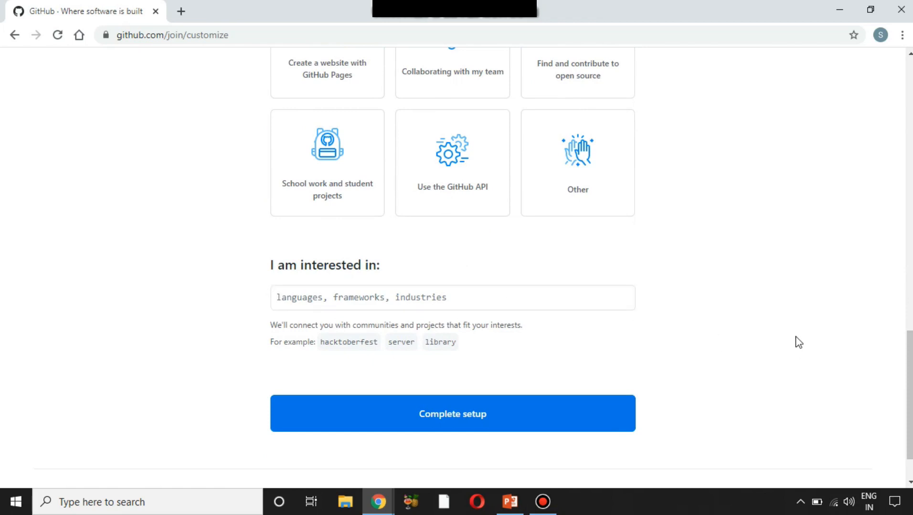
{"action": "scroll", "coordinate": [685, 364], "scroll_direction": "down", "scroll_amount": 1}
{"action": "left_click", "coordinate": [556, 404]}
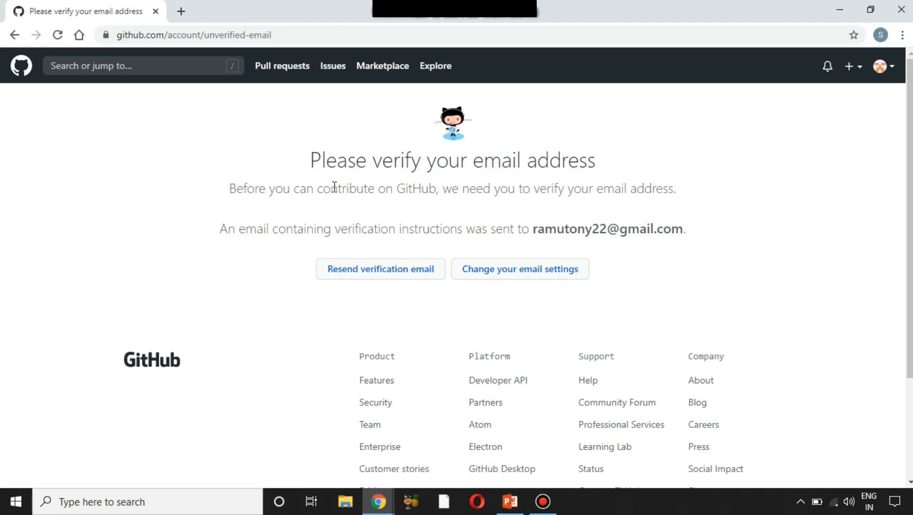
- Review the verify-email notice and its target address, then switch to the Gmail inbox window
{"action": "left_click_drag", "start_coordinate": [313, 163], "coordinate": [596, 172]}
{"action": "left_click", "coordinate": [534, 221]}
{"action": "left_click_drag", "start_coordinate": [534, 221], "coordinate": [687, 228]}
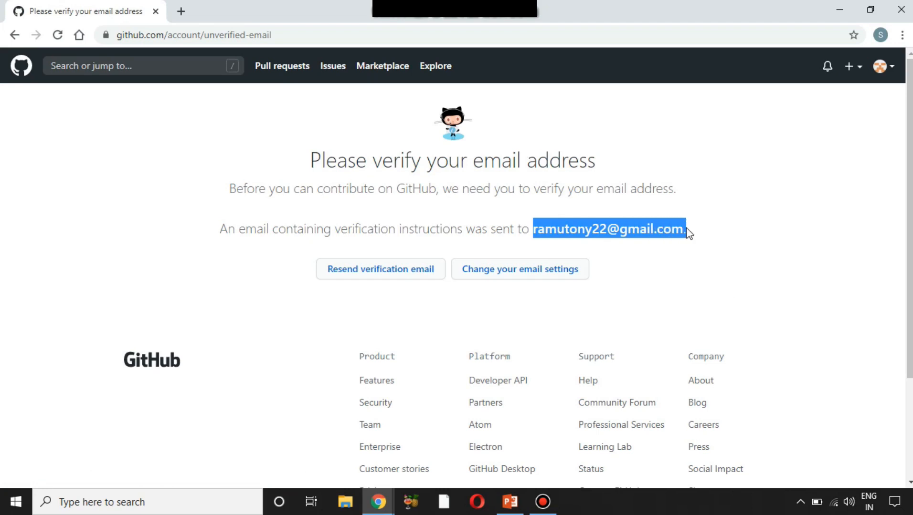
{"action": "left_click", "coordinate": [683, 245]}
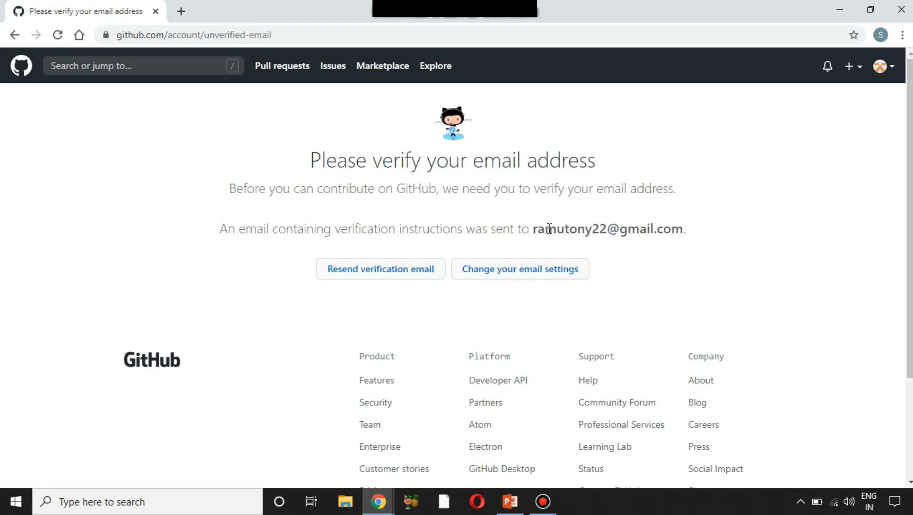
{"action": "mouse_move", "coordinate": [379, 502]}
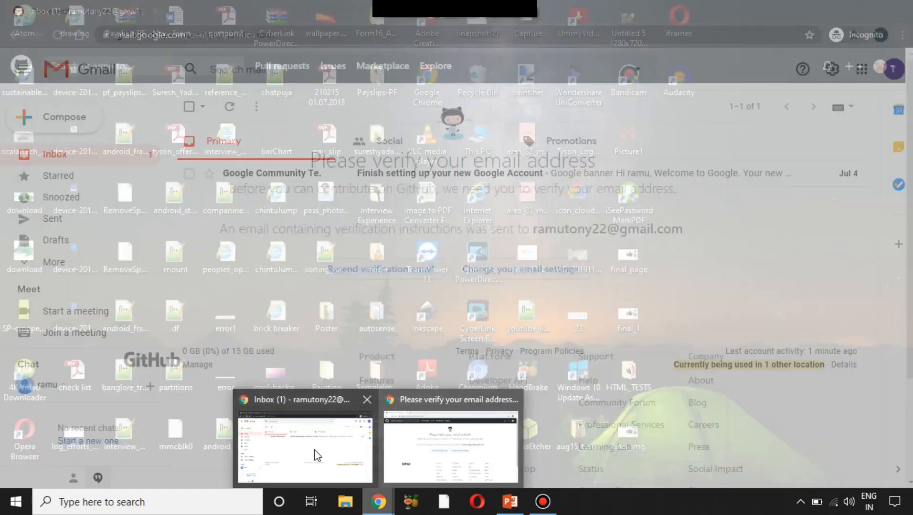
{"action": "left_click", "coordinate": [315, 456]}
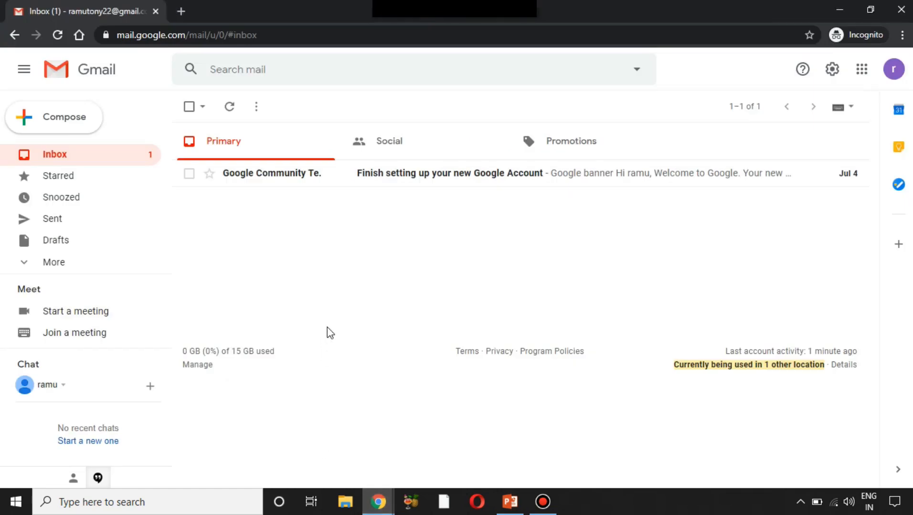
- Reload Gmail, open GitHub's verification email, and follow its Verify email address link
{"action": "left_click", "coordinate": [57, 35]}
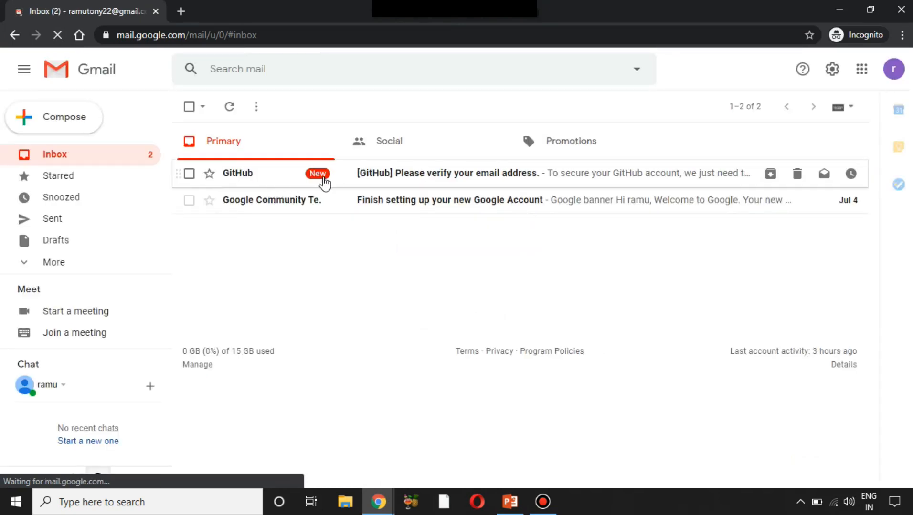
{"action": "left_click", "coordinate": [266, 179]}
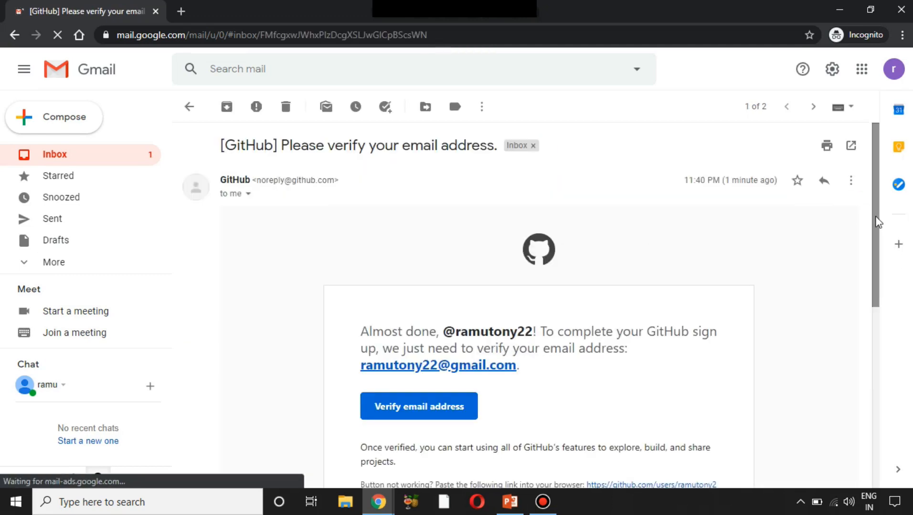
{"action": "scroll", "coordinate": [877, 217], "scroll_direction": "down", "scroll_amount": 1}
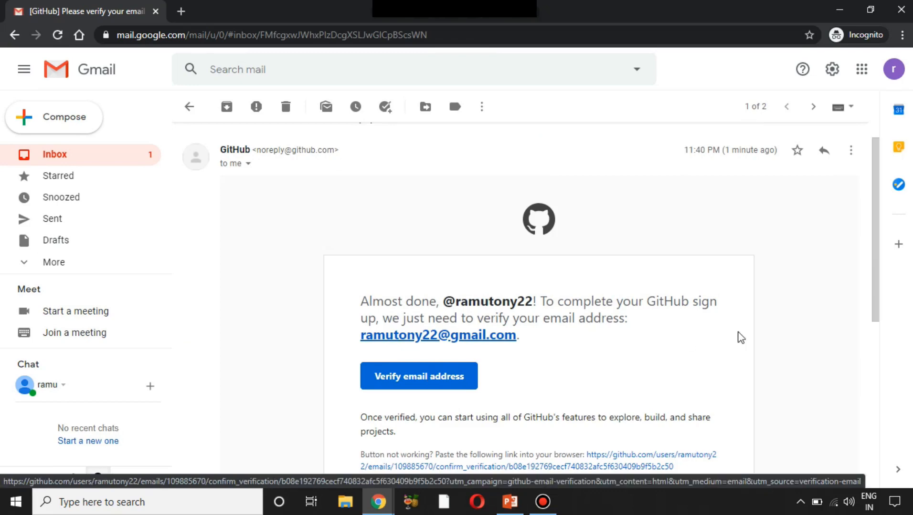
{"action": "scroll", "coordinate": [875, 256], "scroll_direction": "down", "scroll_amount": 2}
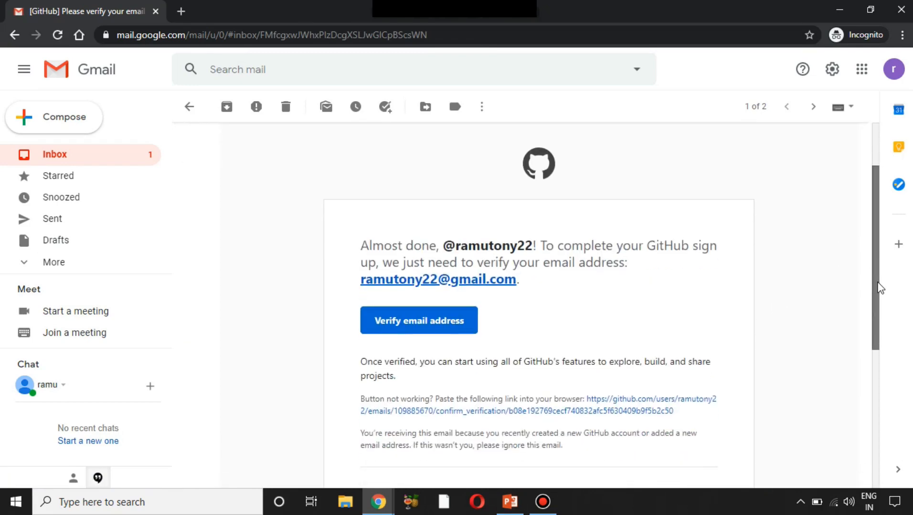
{"action": "left_click", "coordinate": [435, 331]}
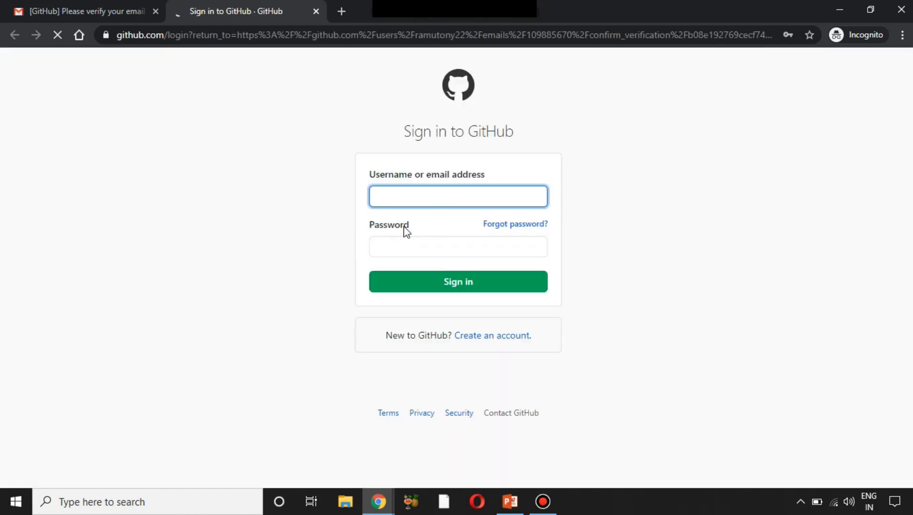
- Sign in to GitHub with the account's e-mail address and password
{"action": "left_click", "coordinate": [463, 201]}
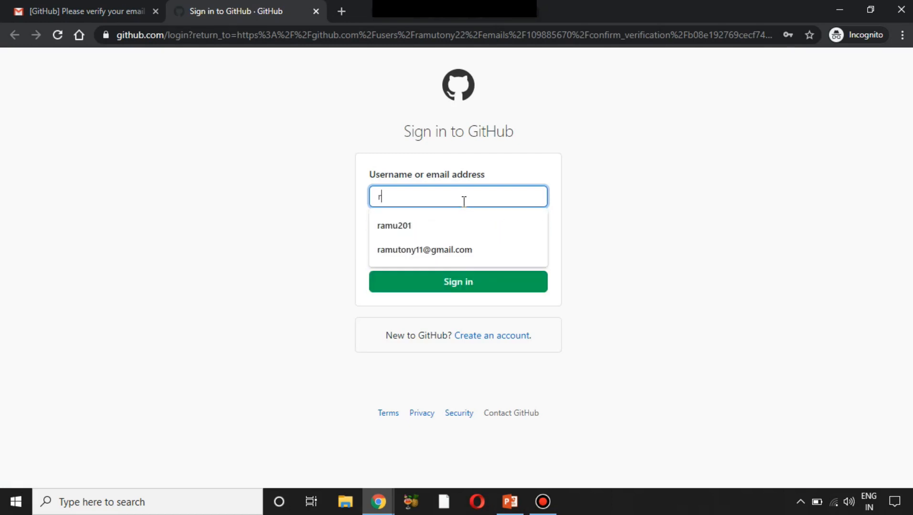
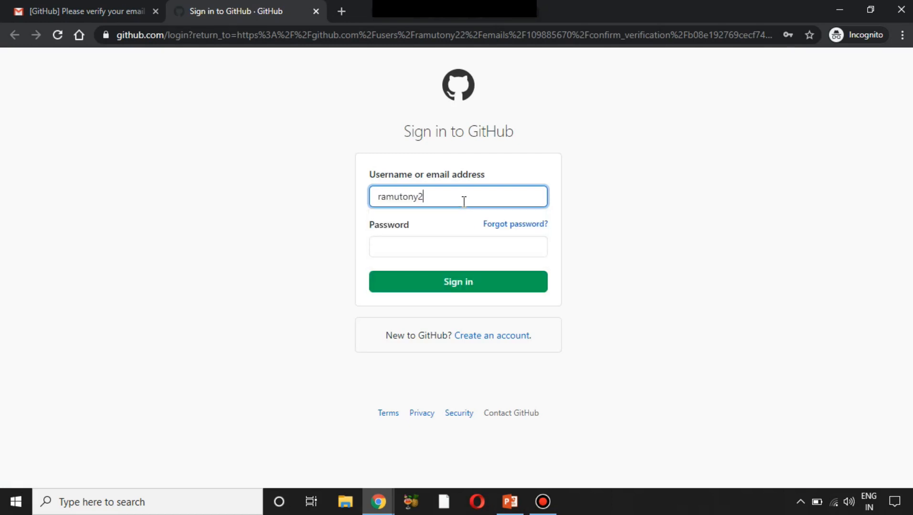
{"action": "key", "text": "Tab"}
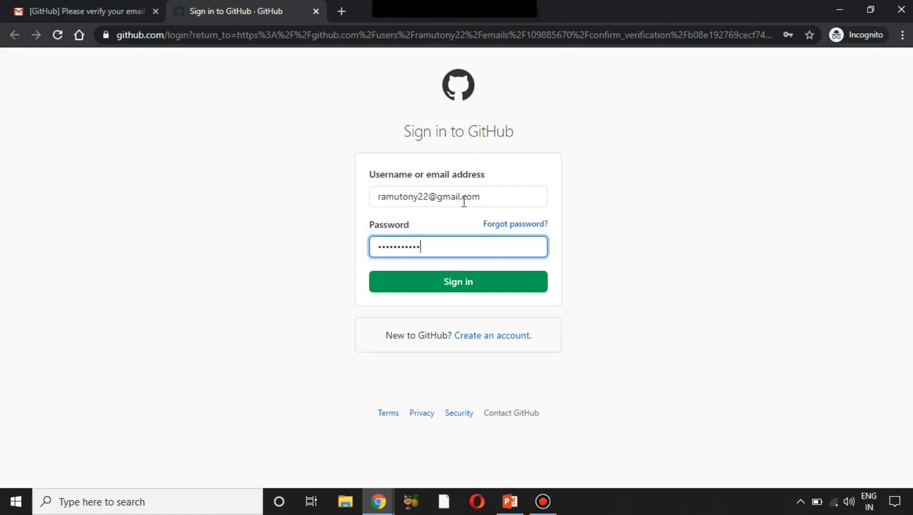
{"action": "key", "text": "Return"}
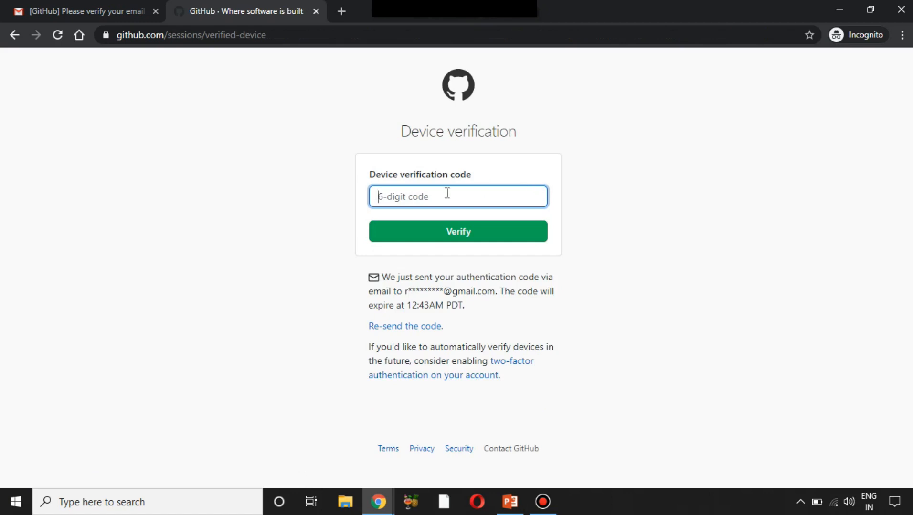
- Open the 'Please verify your device' email from GitHub in Gmail
{"action": "left_click_drag", "start_coordinate": [379, 181], "coordinate": [461, 185]}
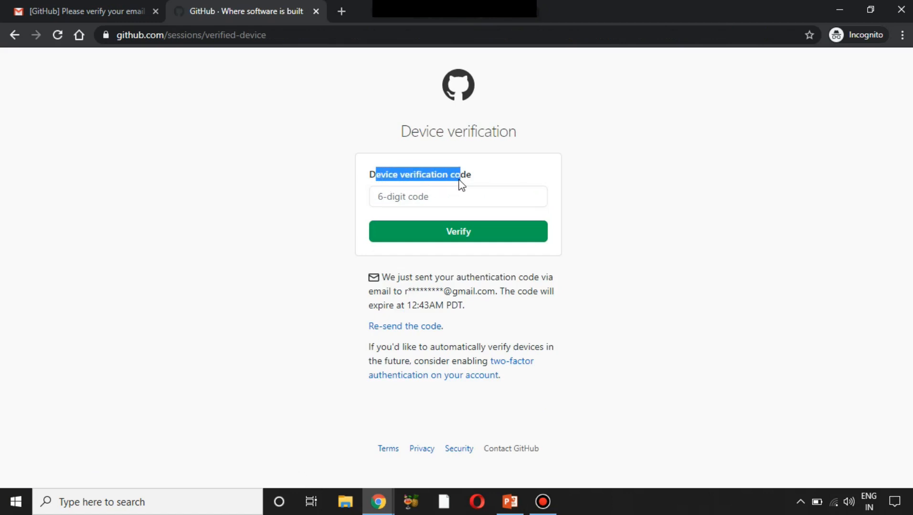
{"action": "left_click", "coordinate": [451, 203]}
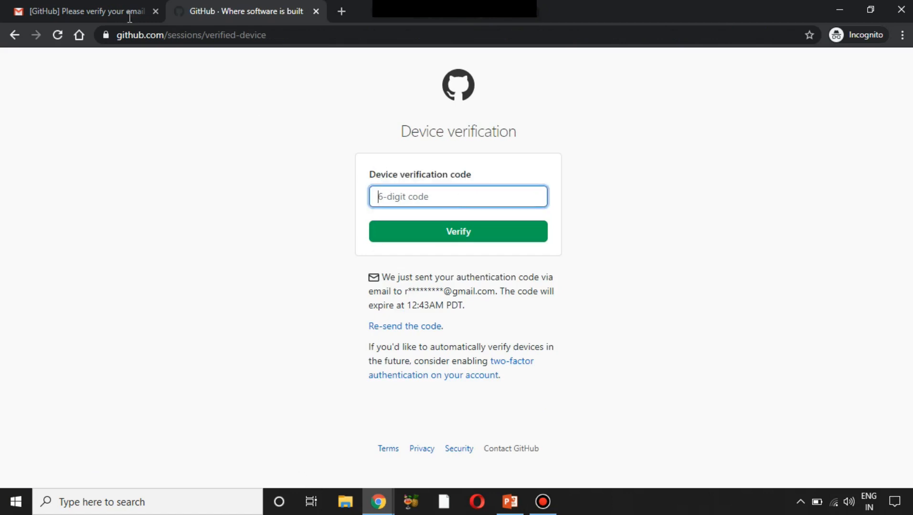
{"action": "left_click", "coordinate": [58, 14]}
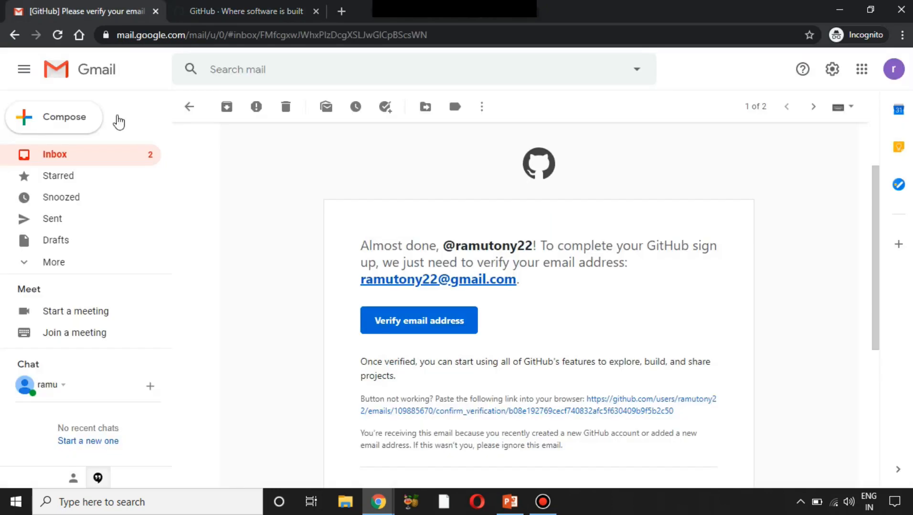
{"action": "left_click", "coordinate": [192, 108]}
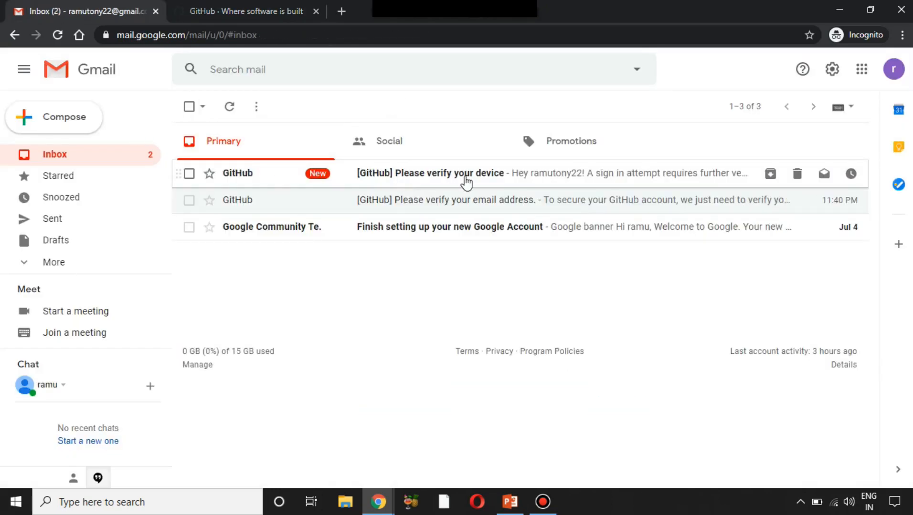
{"action": "left_click", "coordinate": [465, 181]}
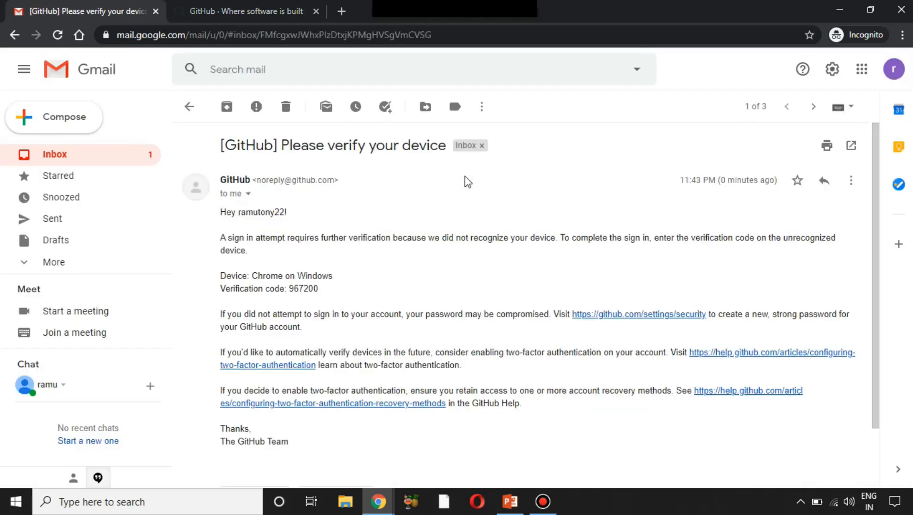
- Copy the emailed device verification code into GitHub's verification field and submit it
{"action": "double_click", "coordinate": [306, 289]}
{"action": "left_click", "coordinate": [306, 289]}
{"action": "left_click_drag", "start_coordinate": [289, 288], "coordinate": [321, 292]}
{"action": "key", "text": "ctrl+c"}
{"action": "left_click", "coordinate": [310, 285]}
{"action": "right_click", "coordinate": [310, 289]}
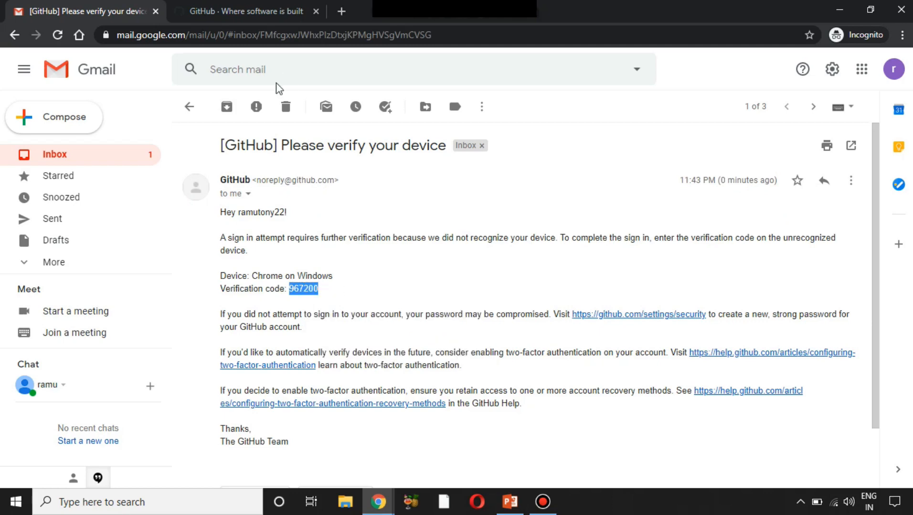
{"action": "left_click", "coordinate": [251, 11]}
{"action": "key", "text": "ctrl+v"}
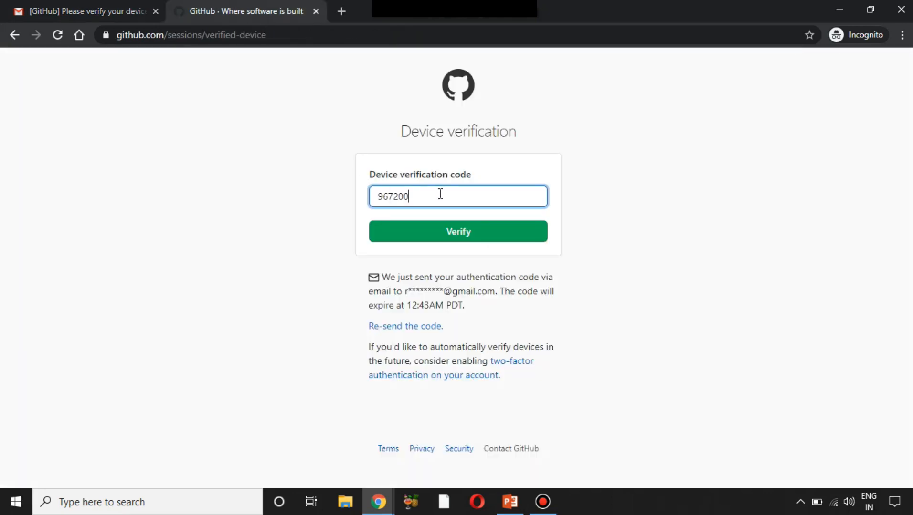
{"action": "left_click", "coordinate": [460, 234]}
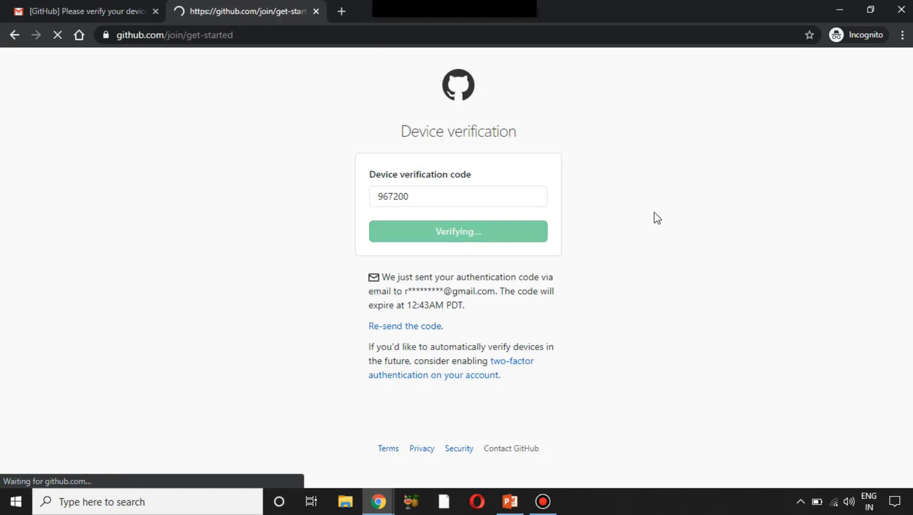
- Choose Create a repository on the 'What do you want to do first?' page
{"action": "scroll", "coordinate": [656, 218], "scroll_direction": "down", "scroll_amount": 4}
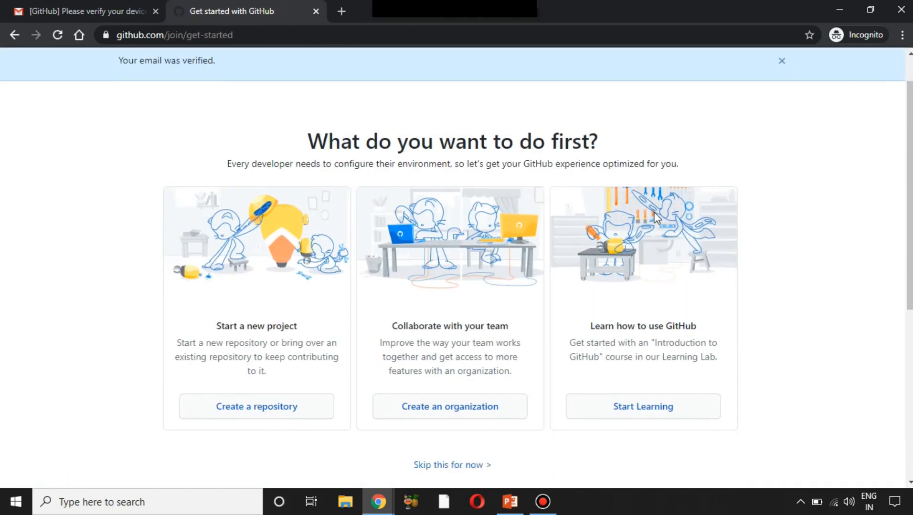
{"action": "scroll", "coordinate": [657, 217], "scroll_direction": "up", "scroll_amount": 4}
{"action": "scroll", "coordinate": [657, 218], "scroll_direction": "down", "scroll_amount": 4}
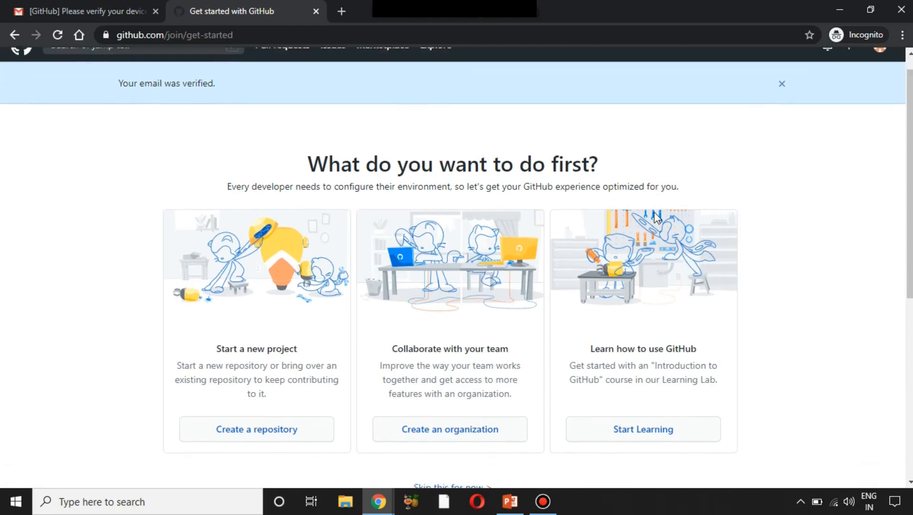
{"action": "scroll", "coordinate": [428, 137], "scroll_direction": "up", "scroll_amount": 2}
{"action": "left_click_drag", "start_coordinate": [236, 35], "coordinate": [195, 36]}
{"action": "left_click", "coordinate": [274, 87]}
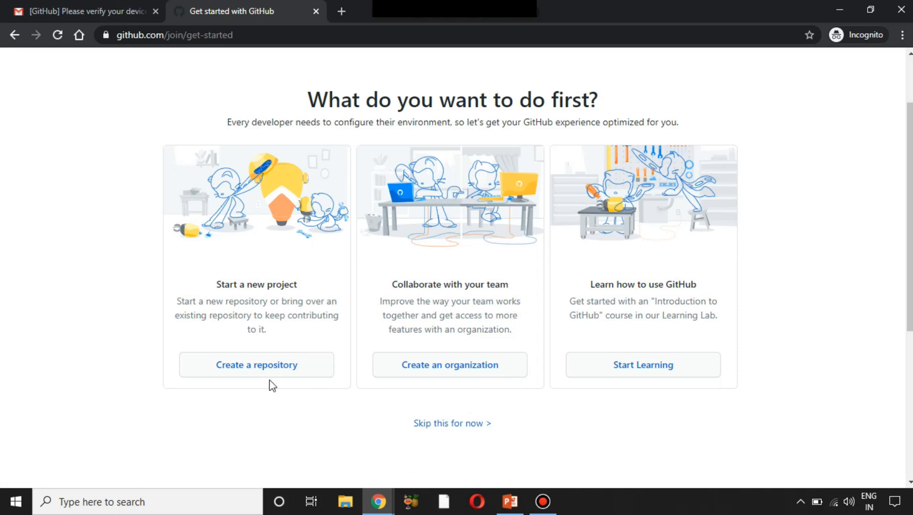
{"action": "left_click", "coordinate": [226, 371]}
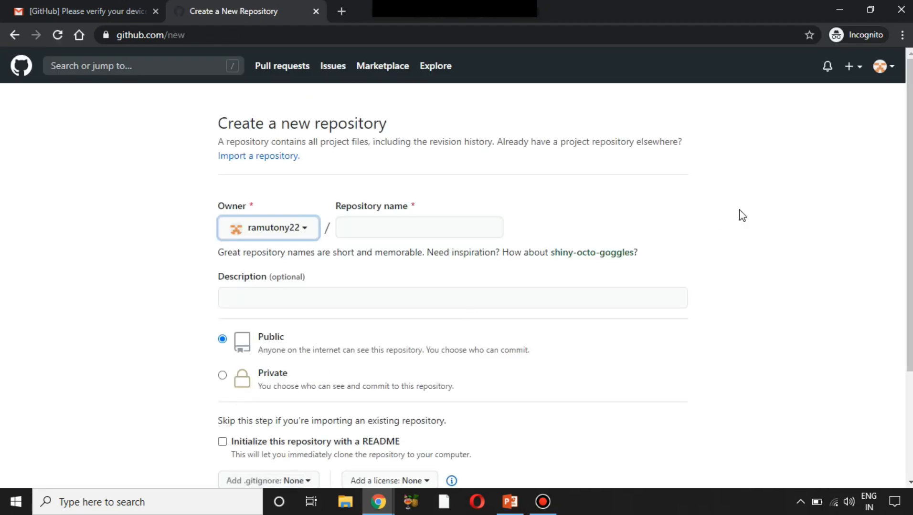
- Name the repository suresh-techs with description 'This is a website about suresht techs'
{"action": "mouse_move", "coordinate": [909, 214]}
{"action": "left_mouse_down"}
{"action": "mouse_move", "coordinate": [909, 293]}
{"action": "mouse_move", "coordinate": [909, 214]}
{"action": "left_mouse_up"}
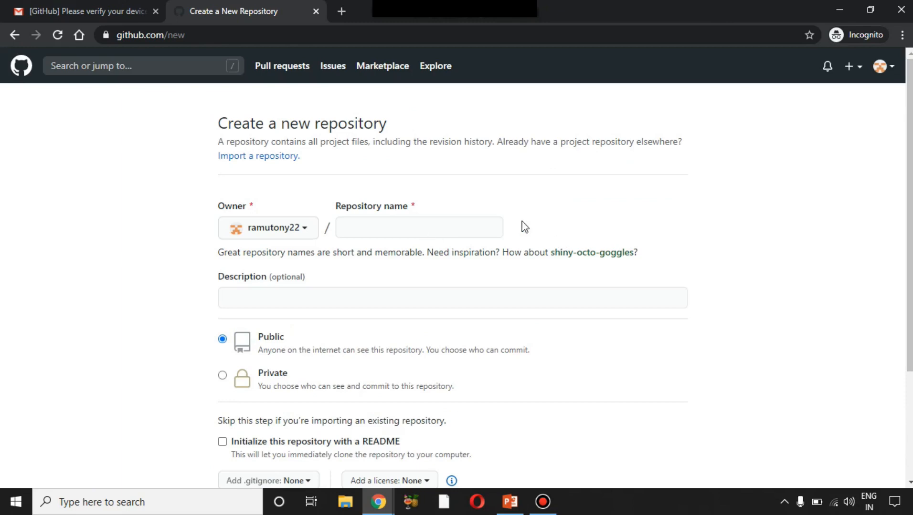
{"action": "left_click", "coordinate": [430, 225]}
{"action": "left_click", "coordinate": [547, 211]}
{"action": "left_click", "coordinate": [446, 235]}
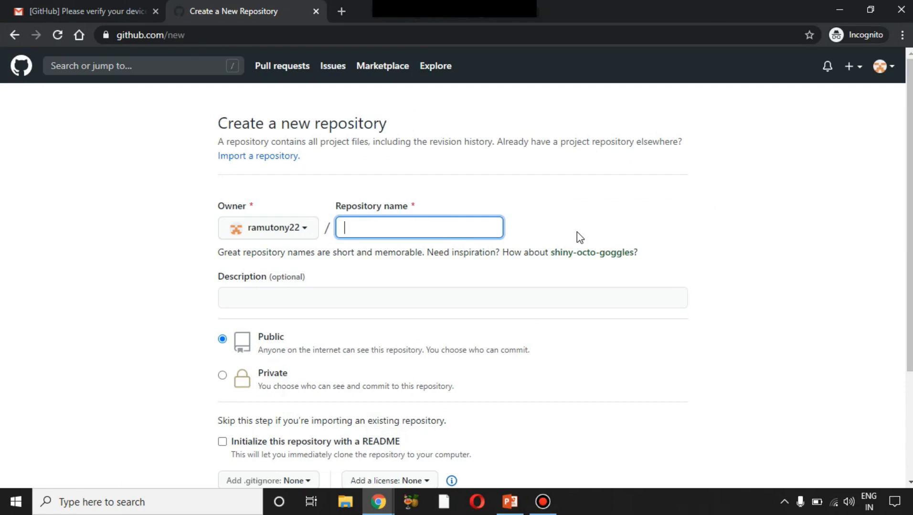
{"action": "type", "text": "suresh-techs"}
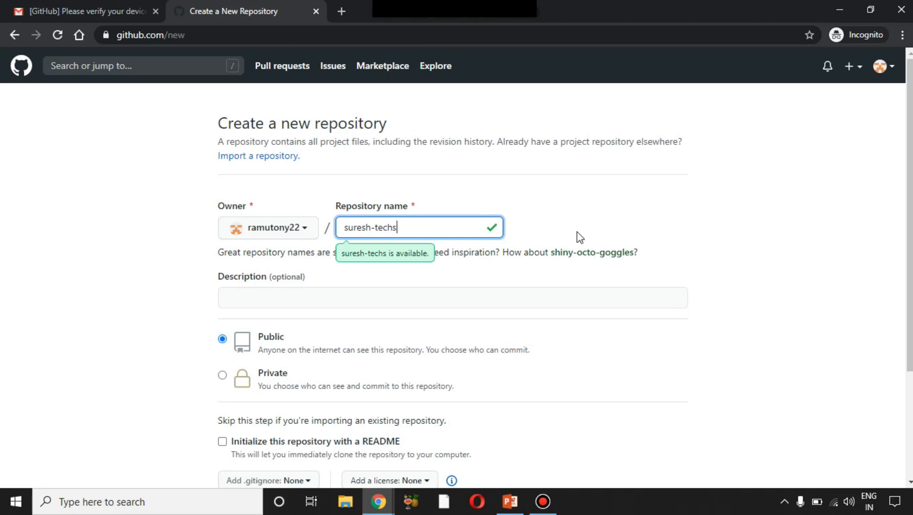
{"action": "left_click", "coordinate": [577, 232]}
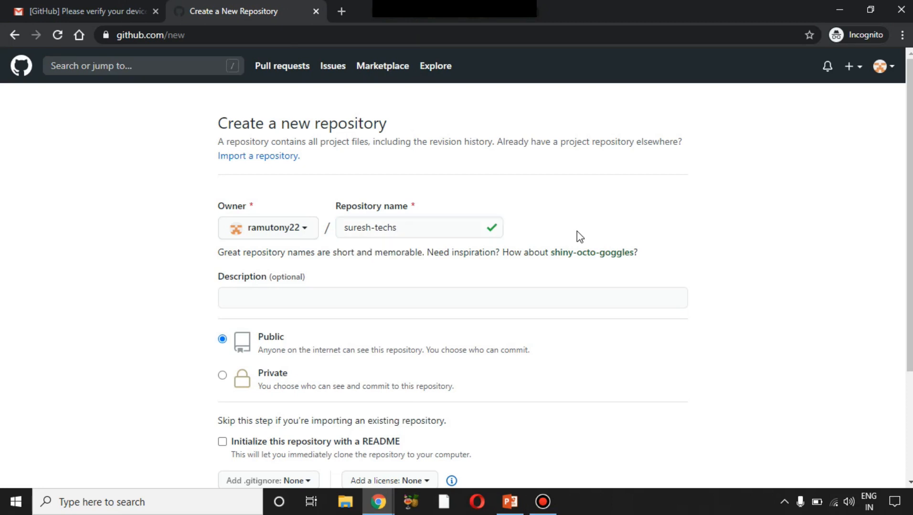
{"action": "left_click", "coordinate": [401, 293]}
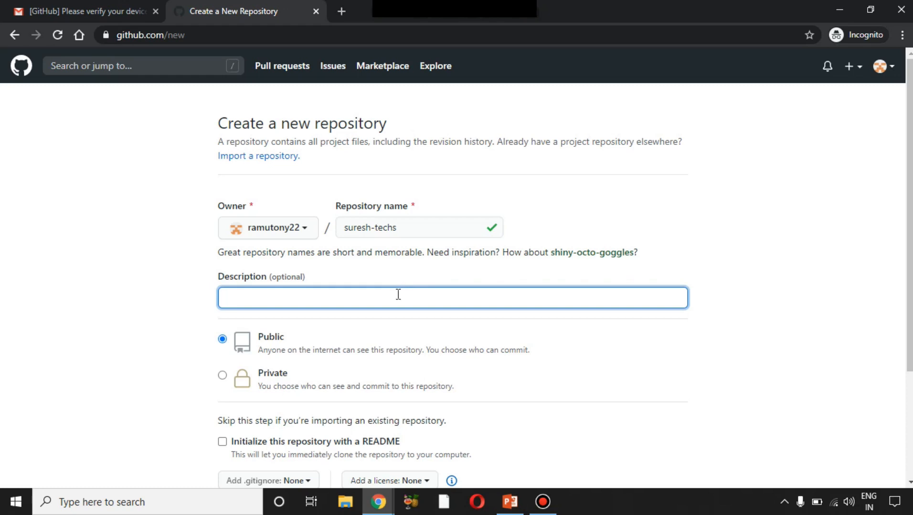
{"action": "type", "text": "This is a website about suresht"}
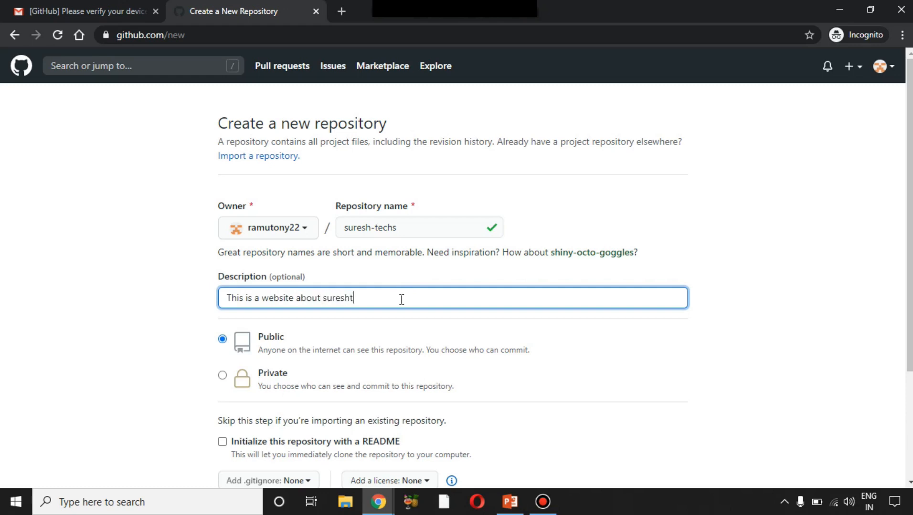
{"action": "key", "text": "BackSpace"}
{"action": "type", "text": " techs"}
{"action": "left_click", "coordinate": [401, 329]}
- Keep the repository Public, initialize it with a README, and create it
{"action": "scroll", "coordinate": [401, 329], "scroll_direction": "down", "scroll_amount": 3}
{"action": "left_click_drag", "start_coordinate": [258, 222], "coordinate": [294, 254]}
{"action": "left_click_drag", "start_coordinate": [258, 221], "coordinate": [385, 242]}
{"action": "left_click", "coordinate": [386, 244]}
{"action": "left_click_drag", "start_coordinate": [910, 203], "coordinate": [910, 138]}
{"action": "left_click", "coordinate": [459, 195]}
{"action": "left_click", "coordinate": [783, 192]}
{"action": "left_click_drag", "start_coordinate": [911, 191], "coordinate": [911, 251]}
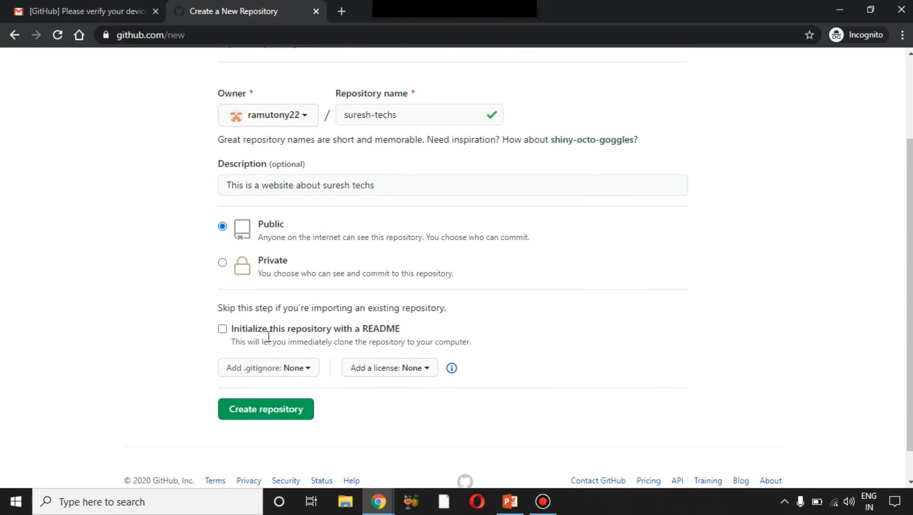
{"action": "left_click_drag", "start_coordinate": [361, 329], "coordinate": [396, 329]}
{"action": "scroll", "coordinate": [413, 294], "scroll_direction": "down", "scroll_amount": 1}
{"action": "left_click", "coordinate": [413, 294]}
{"action": "left_click", "coordinate": [222, 293]}
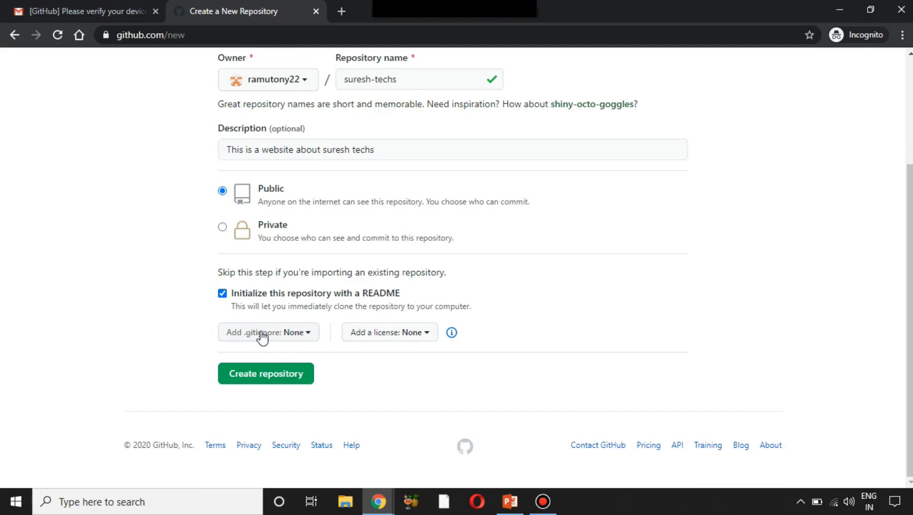
{"action": "left_click", "coordinate": [293, 375]}
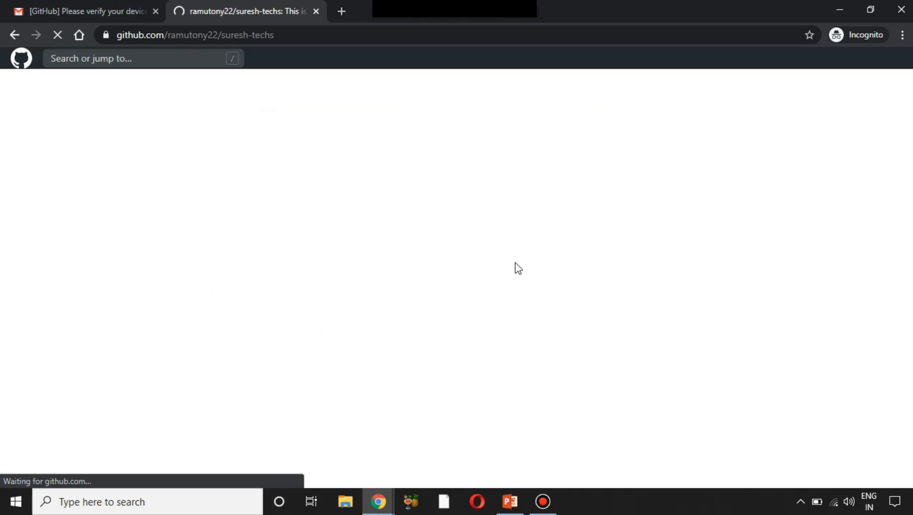
- Check the suresh-techs README on the repository page, then switch to the PowerPoint slide show
{"action": "scroll", "coordinate": [518, 269], "scroll_direction": "down", "scroll_amount": 3}
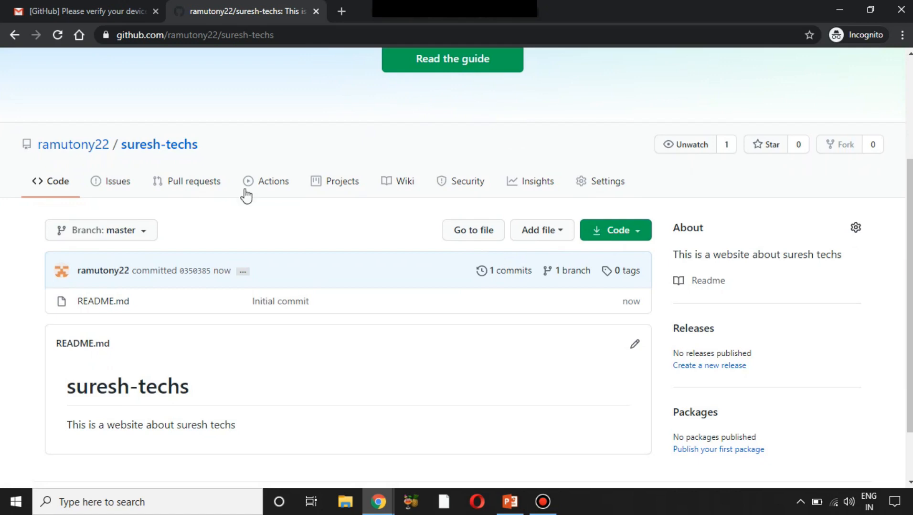
{"action": "double_click", "coordinate": [185, 144]}
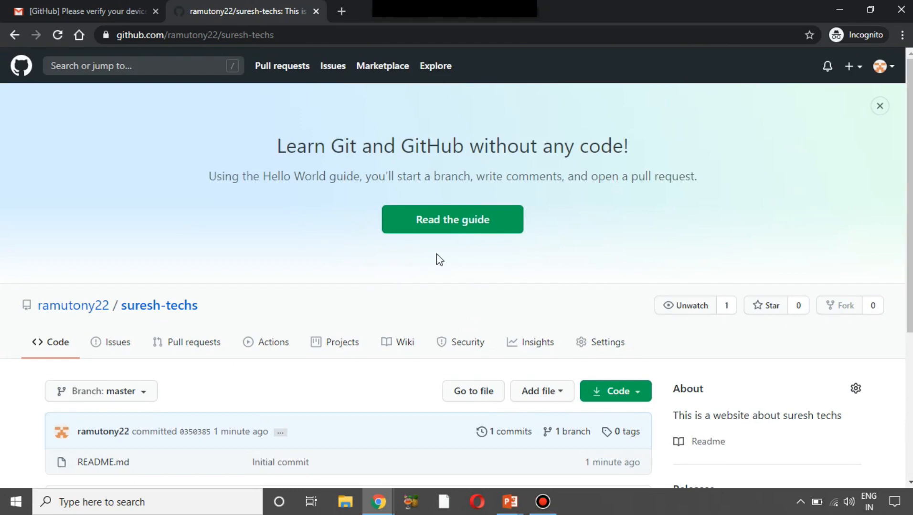
{"action": "key", "text": "alt+Tab"}
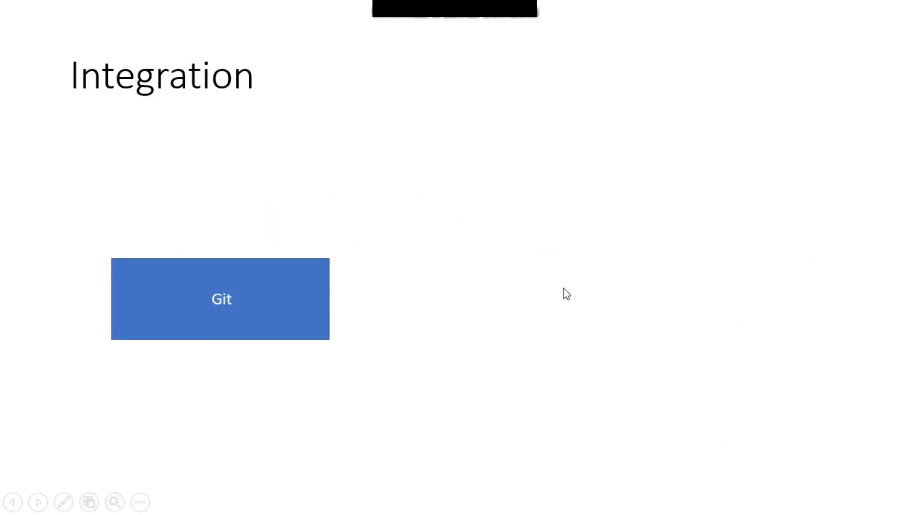
- Advance the Integration slide to show the Github box beside Git and its arrow to Git
{"action": "key", "text": "Right"}
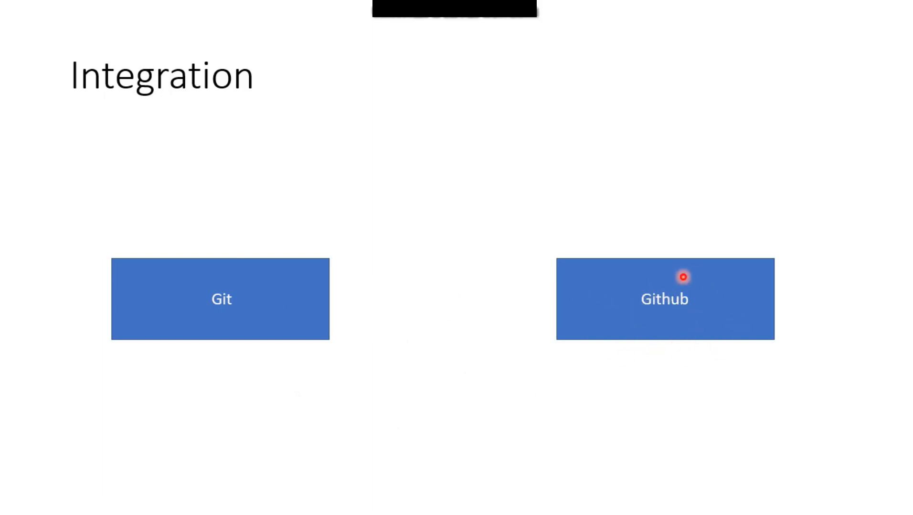
{"action": "left_click", "coordinate": [700, 290]}
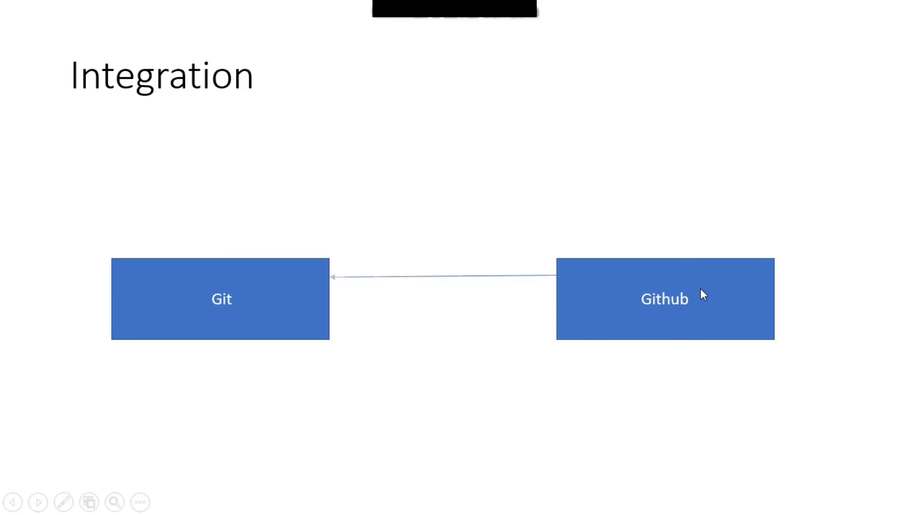